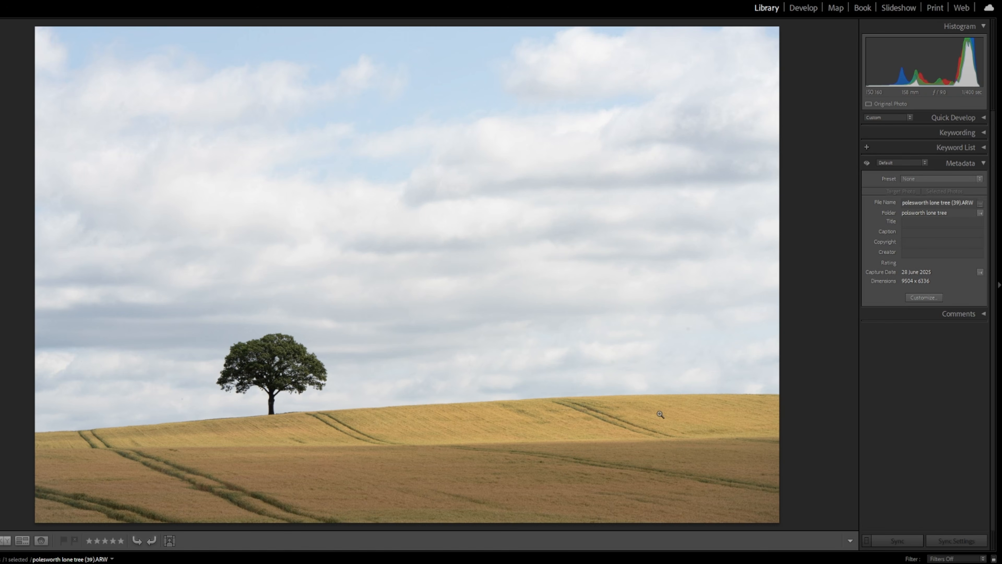
# Open the two lone tree photos, (38)-Edit.tif and (39).ARW, together as layers in one Photoshop document
pyautogui.click(483, 445)
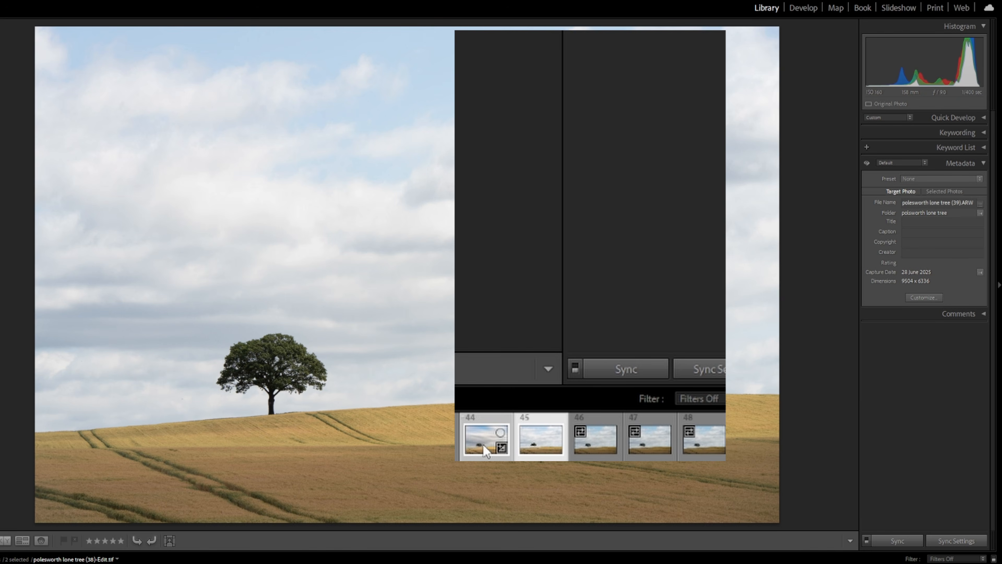
pyautogui.rightClick(484, 450)
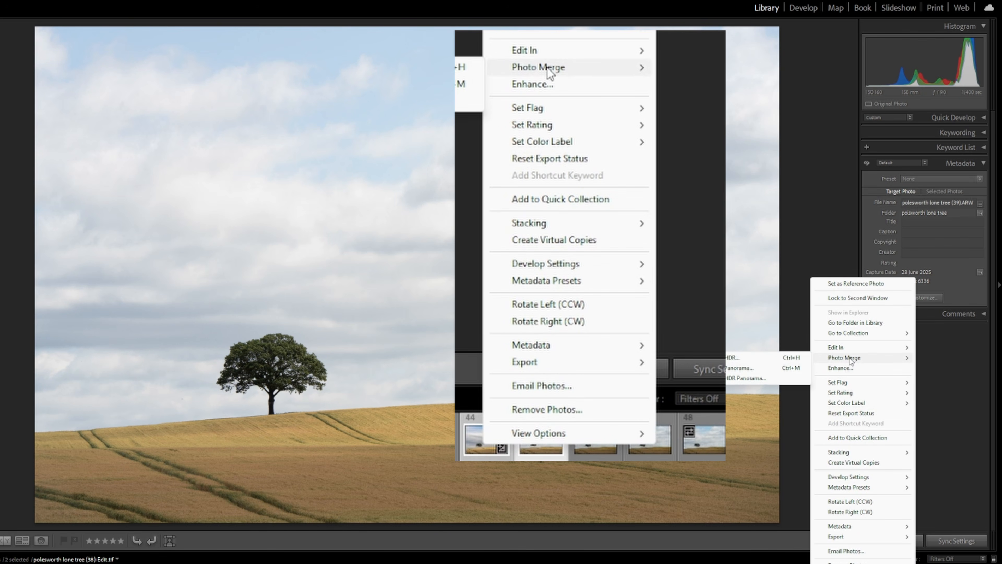
pyautogui.moveTo(837, 349)
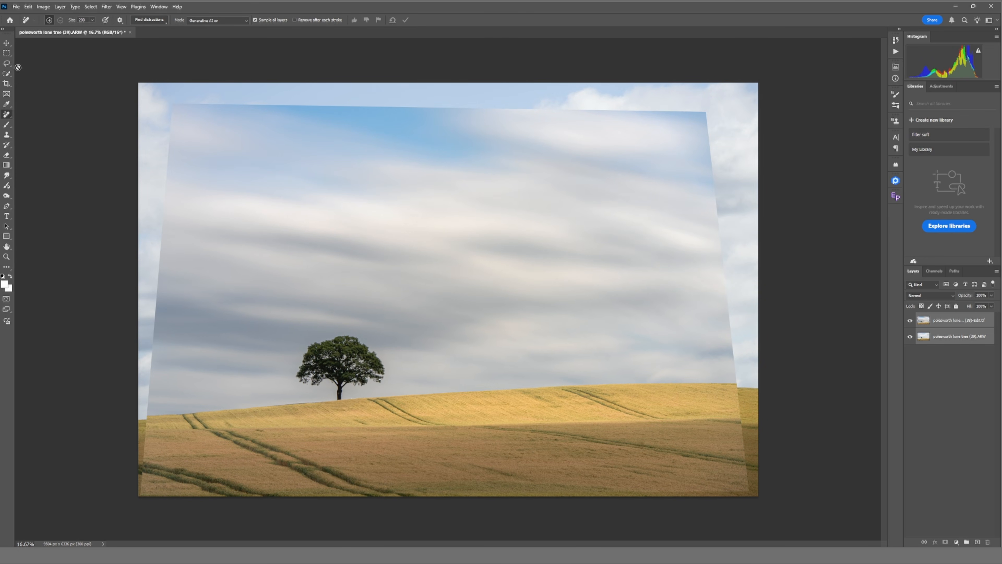
# Crop the image on all sides to cut away the uneven borders of the aligned long-exposure layer
pyautogui.click(6, 83)
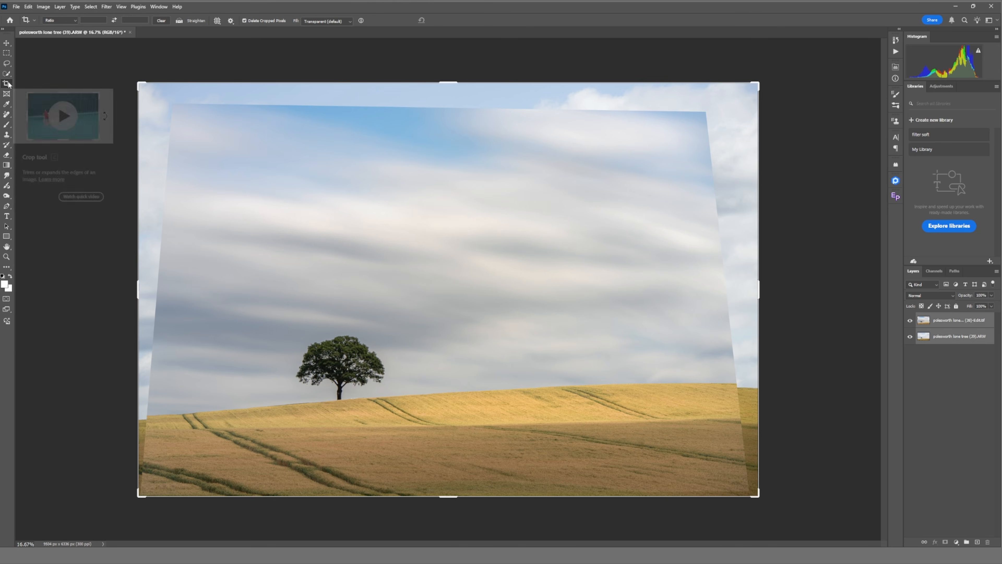
pyautogui.moveTo(134, 292); pyautogui.dragTo(151, 291)
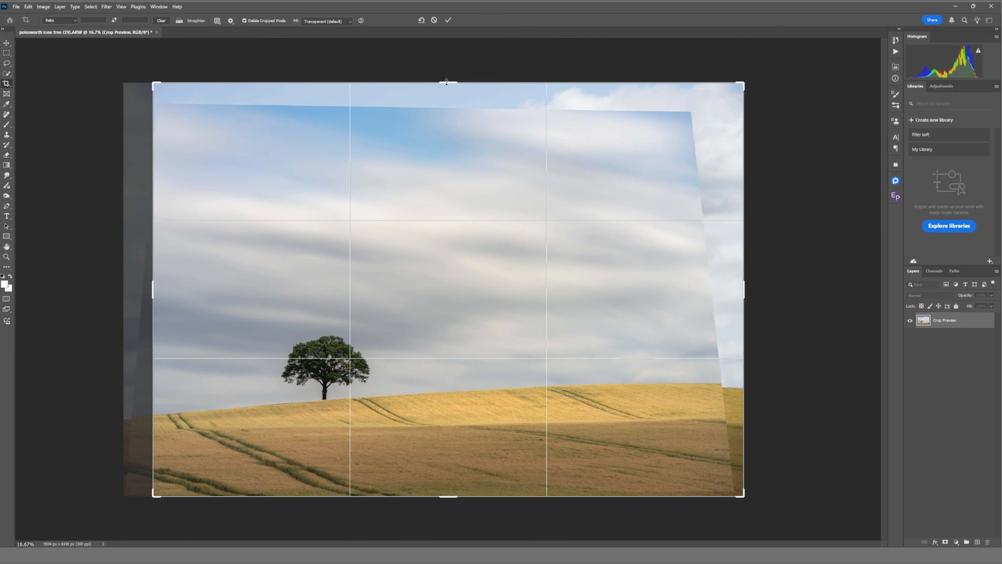
pyautogui.moveTo(448, 82); pyautogui.dragTo(449, 97)
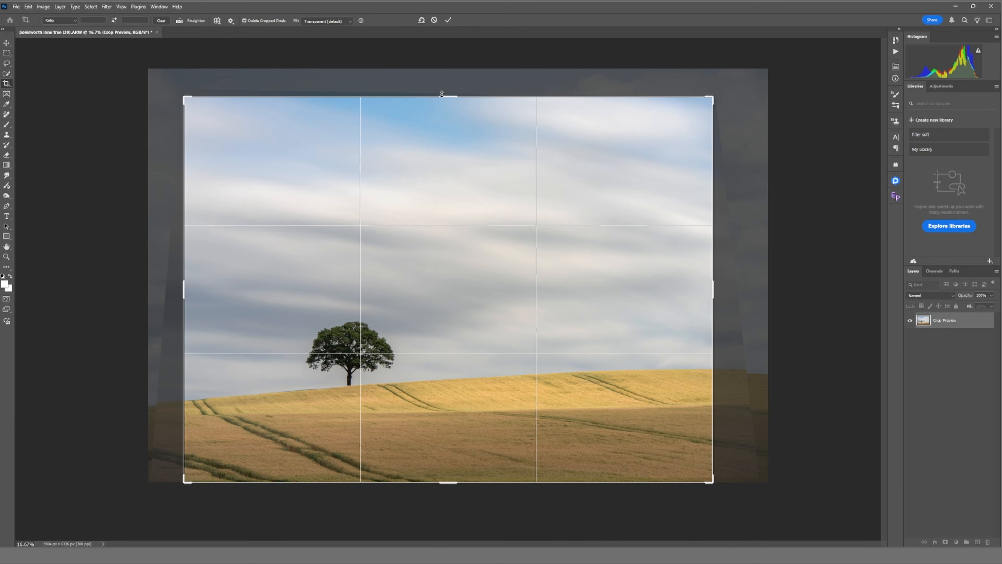
pyautogui.moveTo(442, 94)
pyautogui.mouseDown()
pyautogui.moveTo(443, 106)
pyautogui.moveTo(444, 96)
pyautogui.mouseUp()
pyautogui.press('Return')
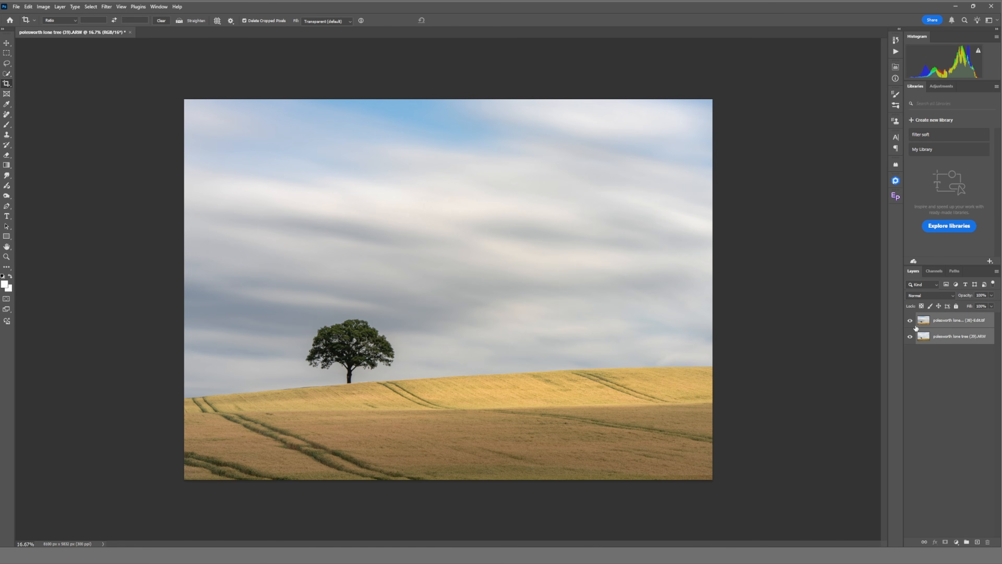
# Remove the tree from the (38)-Edit.tif layer using the Remove tool with a brush size of 300
pyautogui.click(910, 320)
pyautogui.click(911, 321)
pyautogui.click(958, 324)
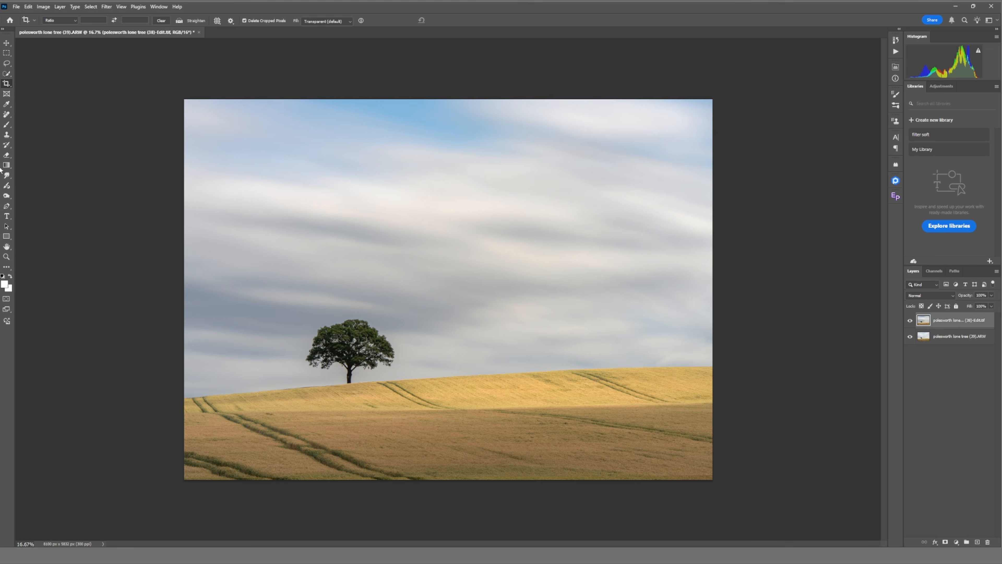
pyautogui.click(6, 115)
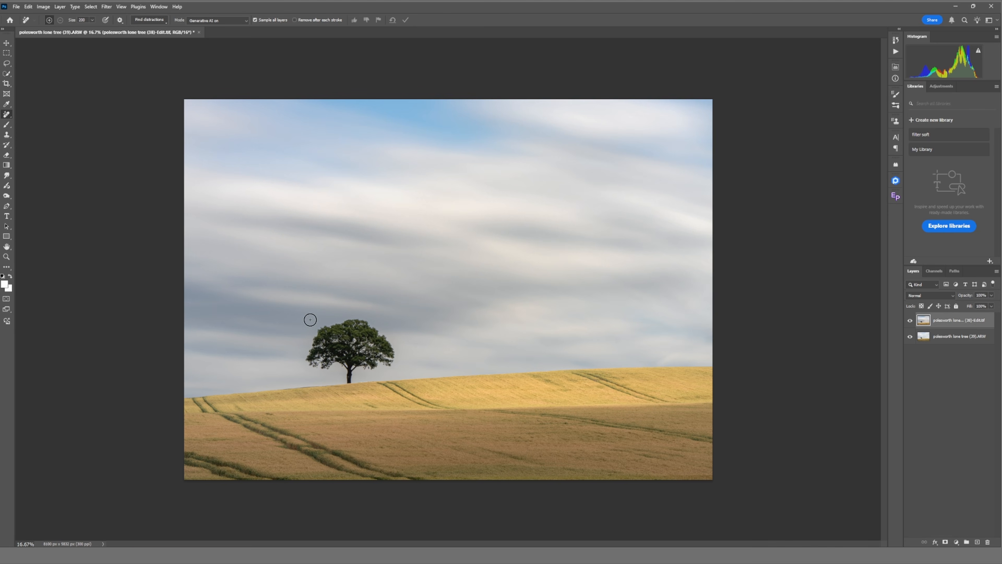
pyautogui.press(']')
pyautogui.press(']')
pyautogui.moveTo(323, 327)
pyautogui.mouseDown()
pyautogui.moveTo(310, 361)
pyautogui.moveTo(351, 377)
pyautogui.moveTo(392, 353)
pyautogui.moveTo(356, 321)
pyautogui.moveTo(320, 336)
pyautogui.moveTo(363, 335)
pyautogui.moveTo(374, 352)
pyautogui.moveTo(341, 353)
pyautogui.mouseUp()
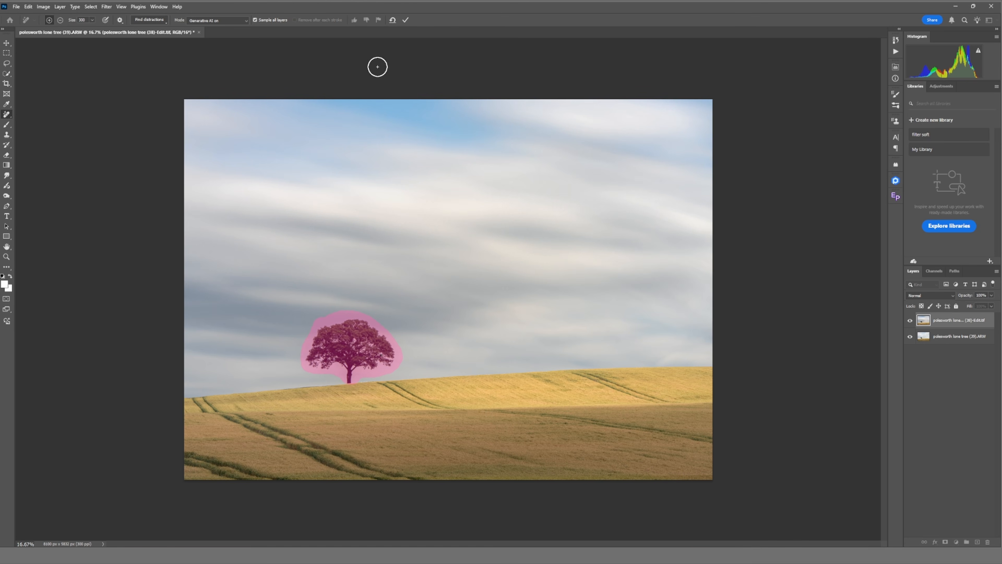
pyautogui.click(405, 21)
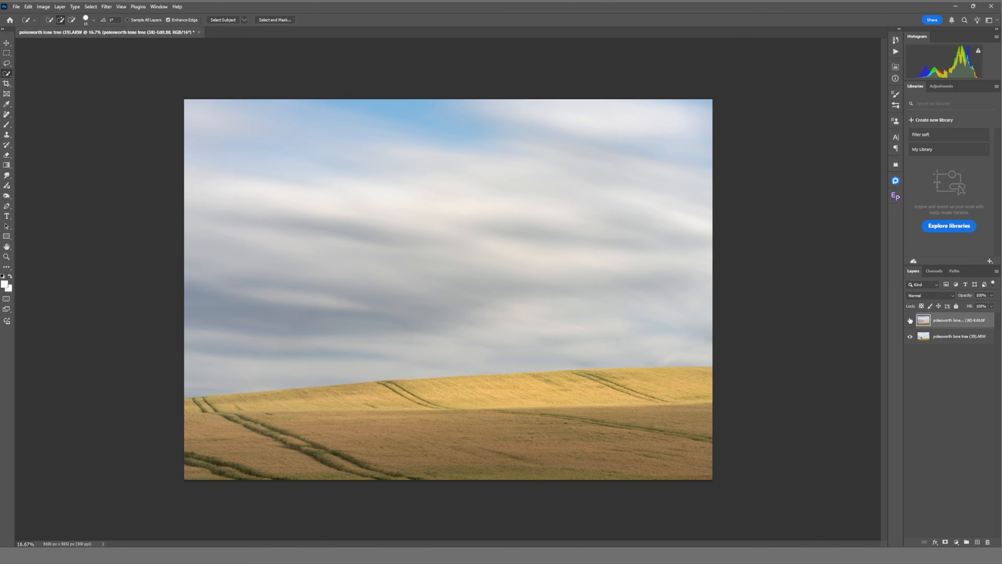
# Compare the treeless (38)-Edit.tif layer with the photo beneath it, then leave the upper layer hidden
pyautogui.click(910, 320)
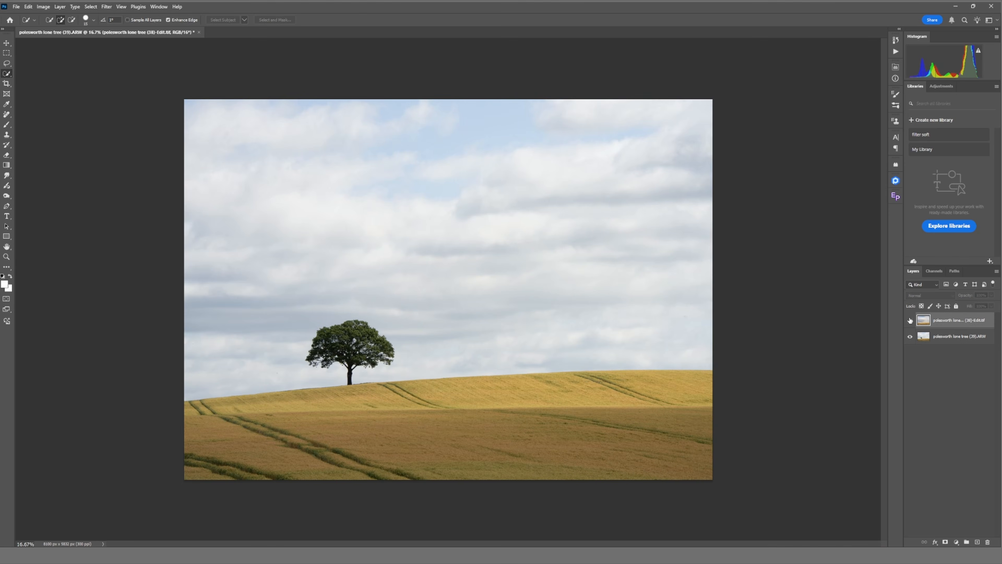
pyautogui.click(910, 320)
pyautogui.click(909, 320)
pyautogui.click(910, 320)
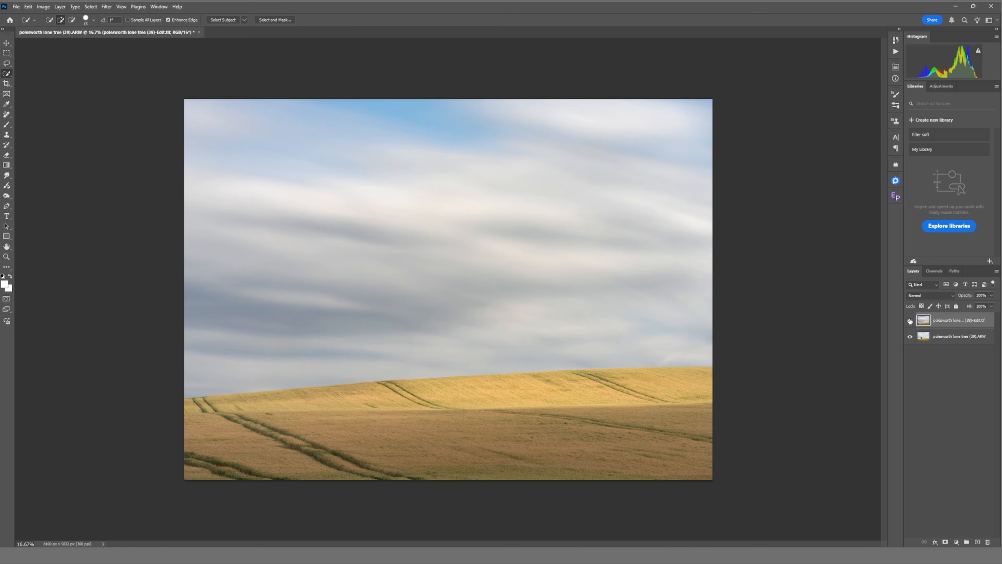
pyautogui.click(910, 322)
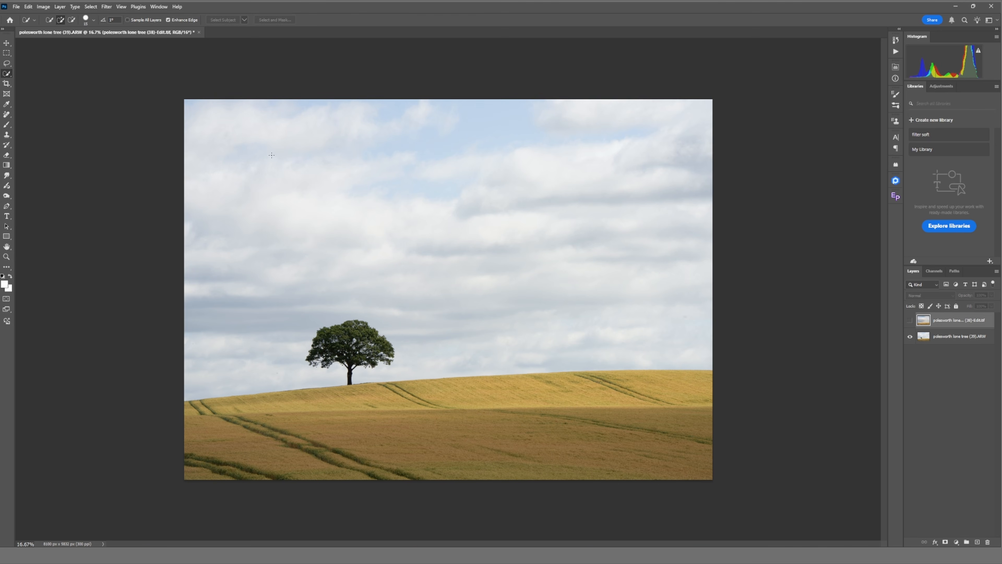
# Select the sky on the (39).ARW layer and invert the selection to cover the tree and field
pyautogui.click(90, 6)
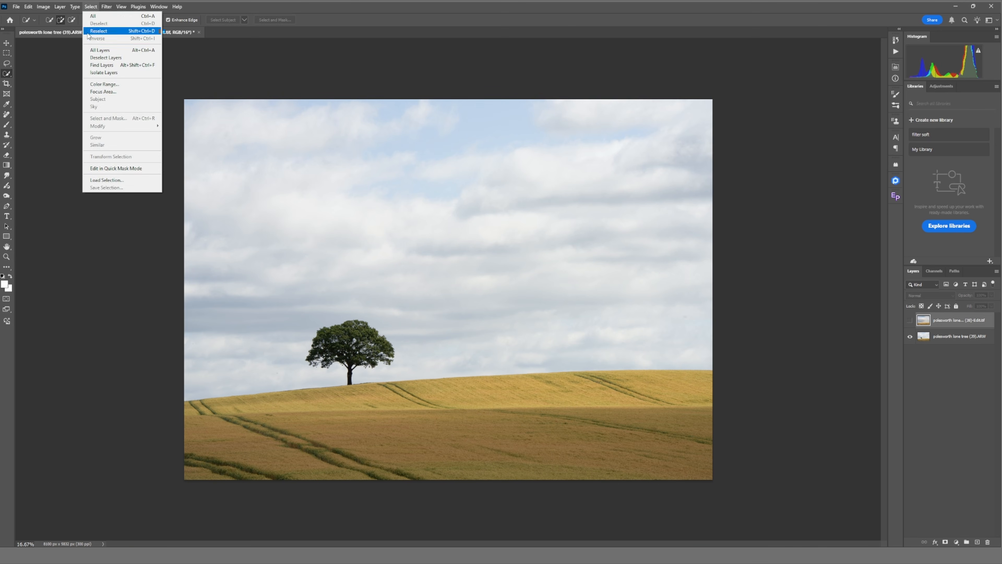
pyautogui.click(942, 337)
pyautogui.click(941, 337)
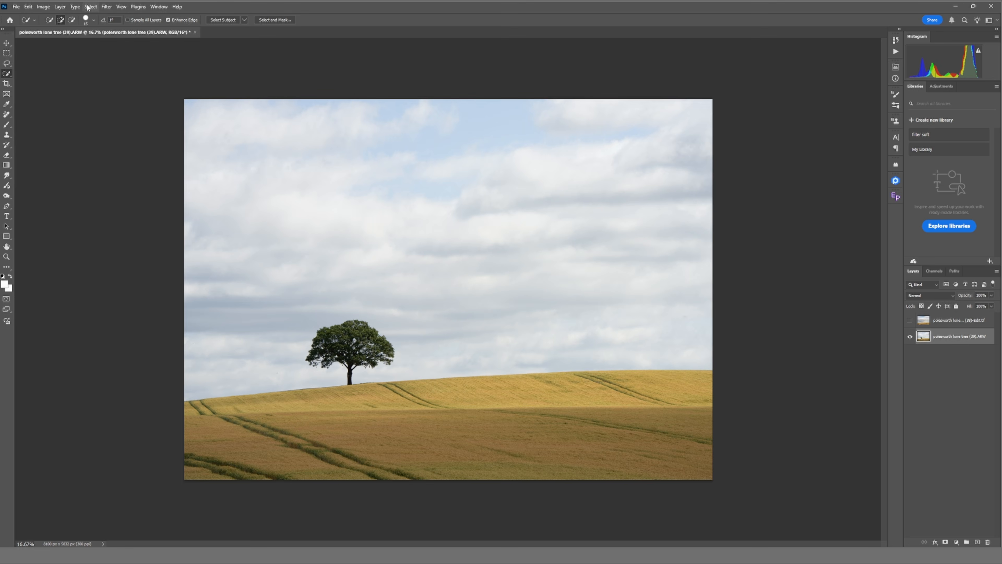
pyautogui.click(90, 7)
pyautogui.click(94, 107)
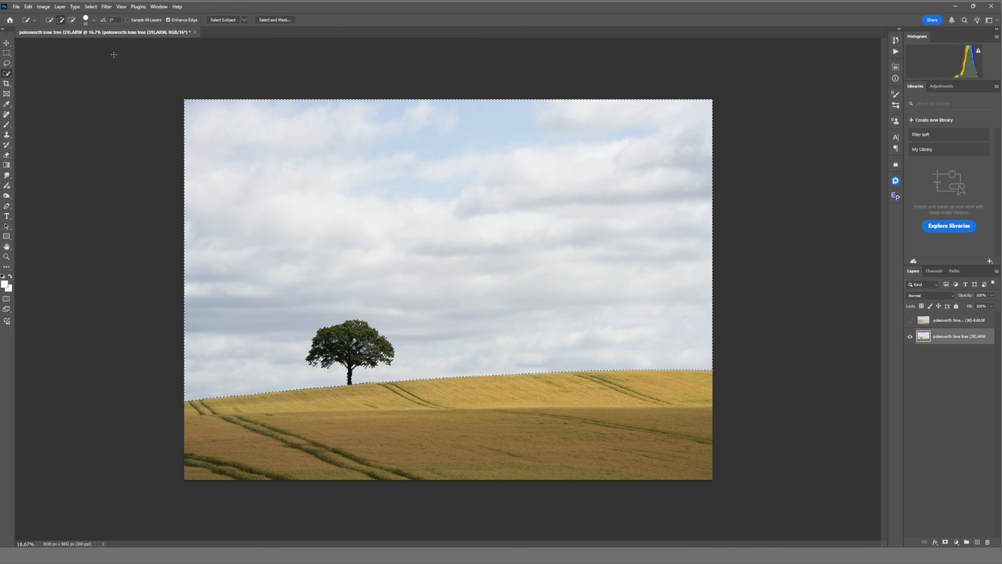
pyautogui.click(96, 8)
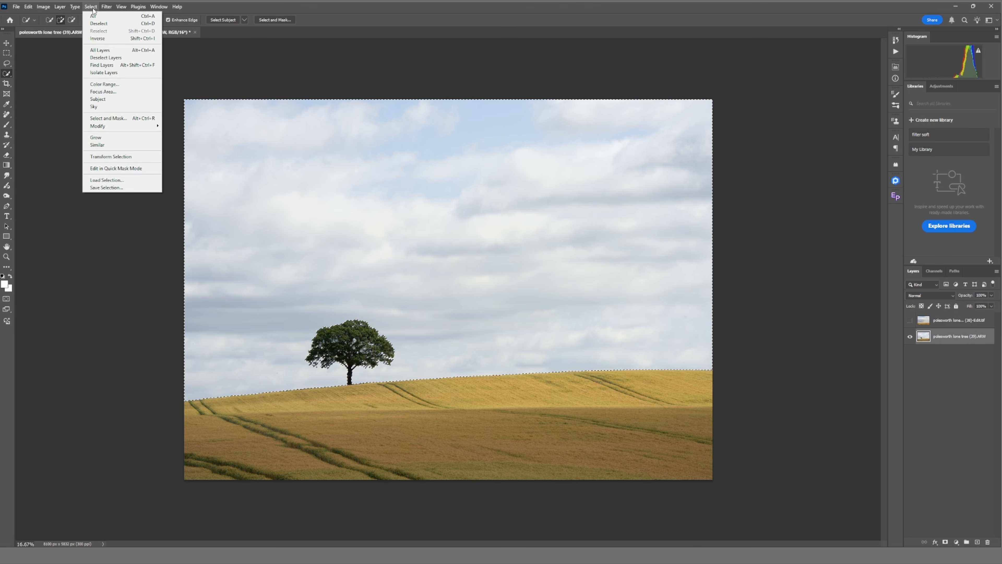
pyautogui.click(99, 41)
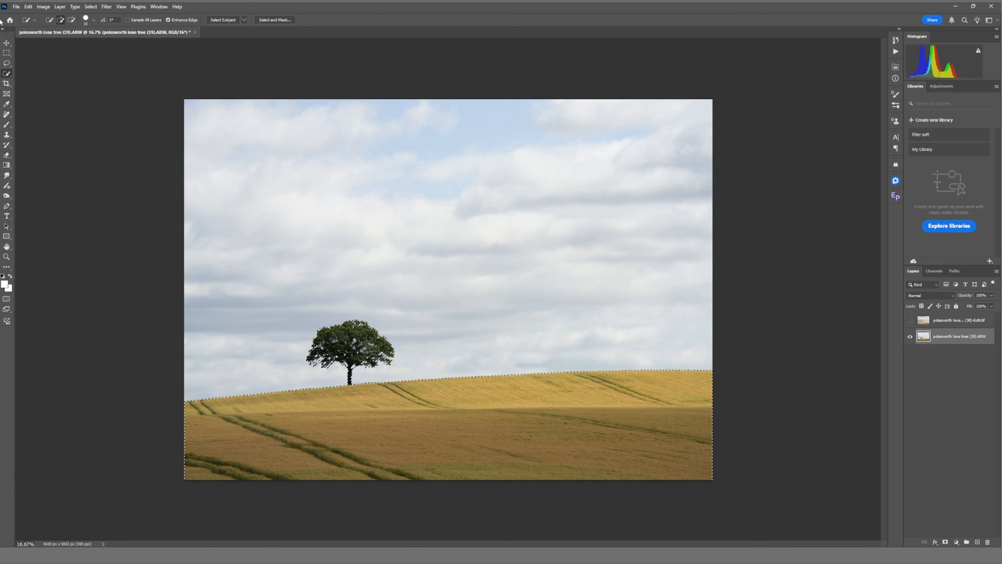
# Copy the selected tree and field and paste them onto a new layer above the (39).ARW layer
pyautogui.click(31, 7)
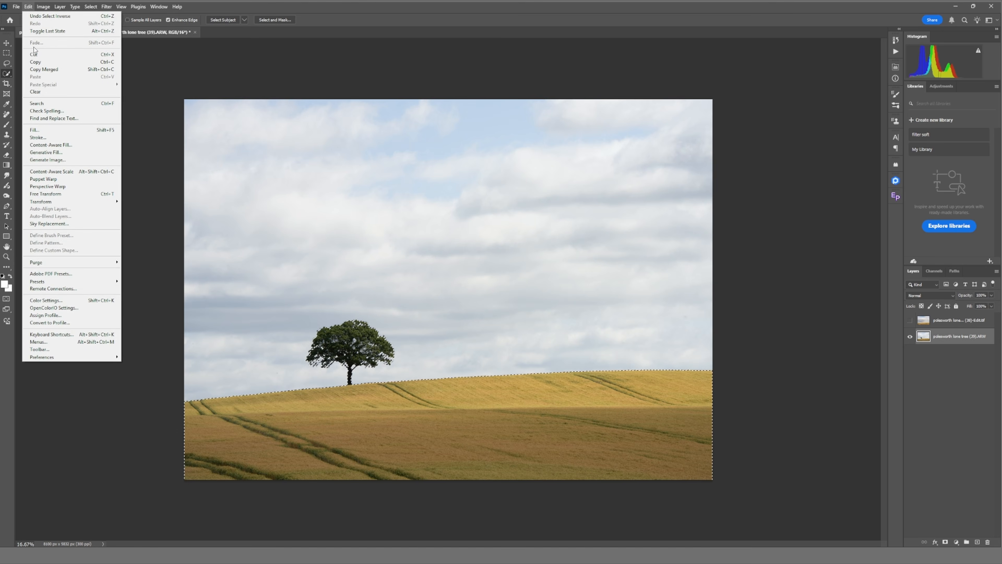
pyautogui.click(35, 66)
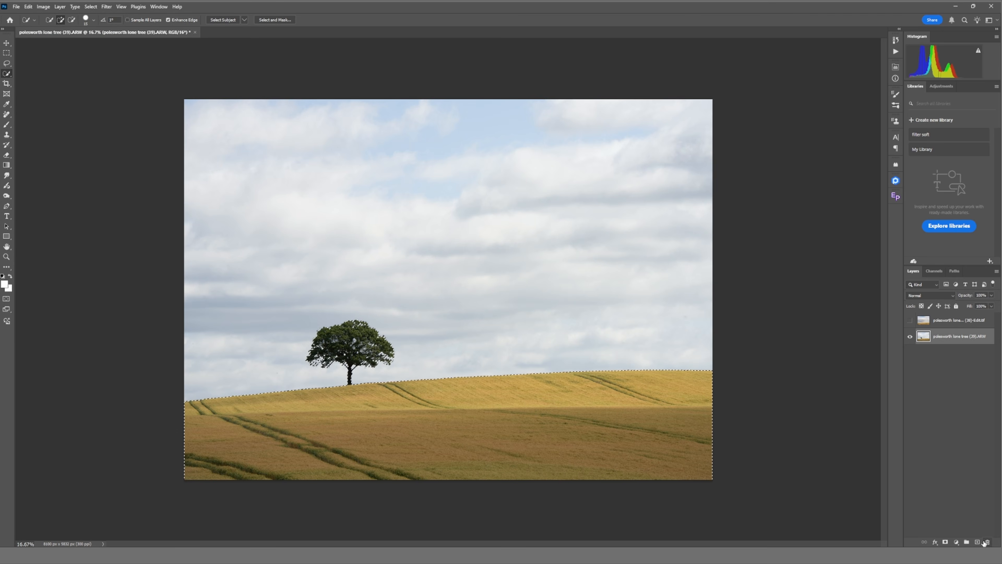
pyautogui.hotkey('ctrl', 'v')
pyautogui.click(34, 7)
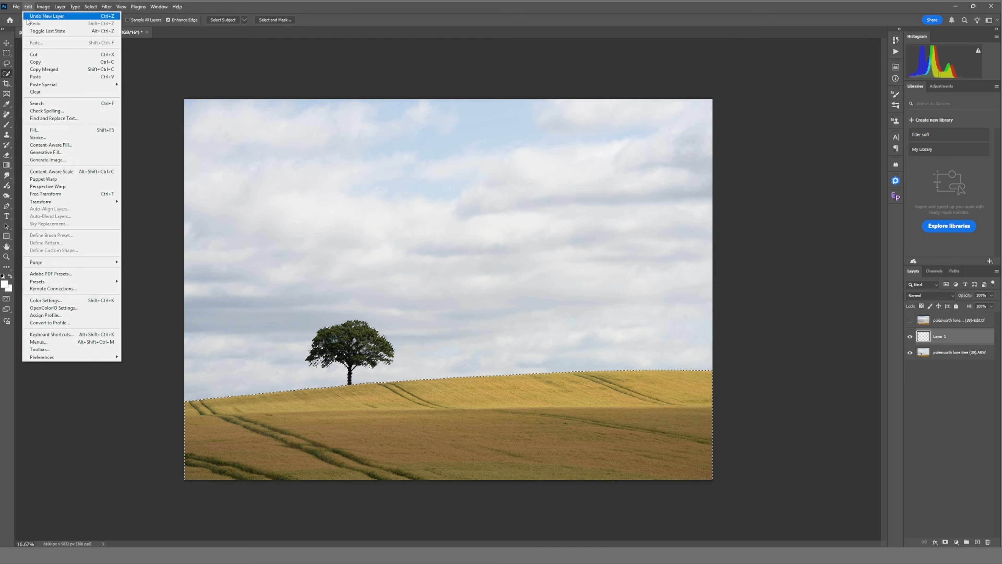
pyautogui.click(33, 77)
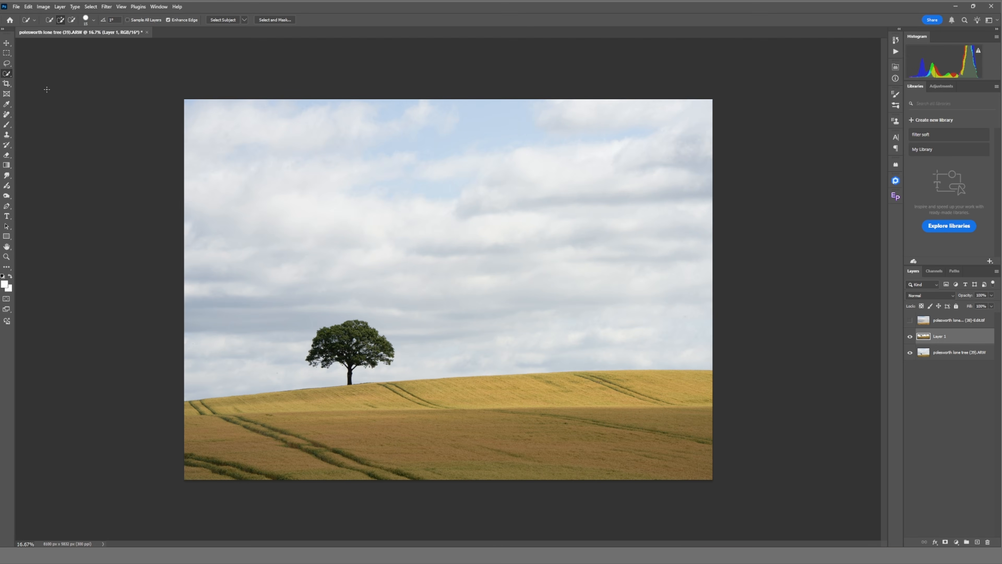
# Show the (38)-Edit.tif layer and move the pasted tree and field layer above it
pyautogui.click(910, 321)
pyautogui.click(910, 321)
pyautogui.click(911, 320)
pyautogui.moveTo(968, 341); pyautogui.dragTo(965, 319)
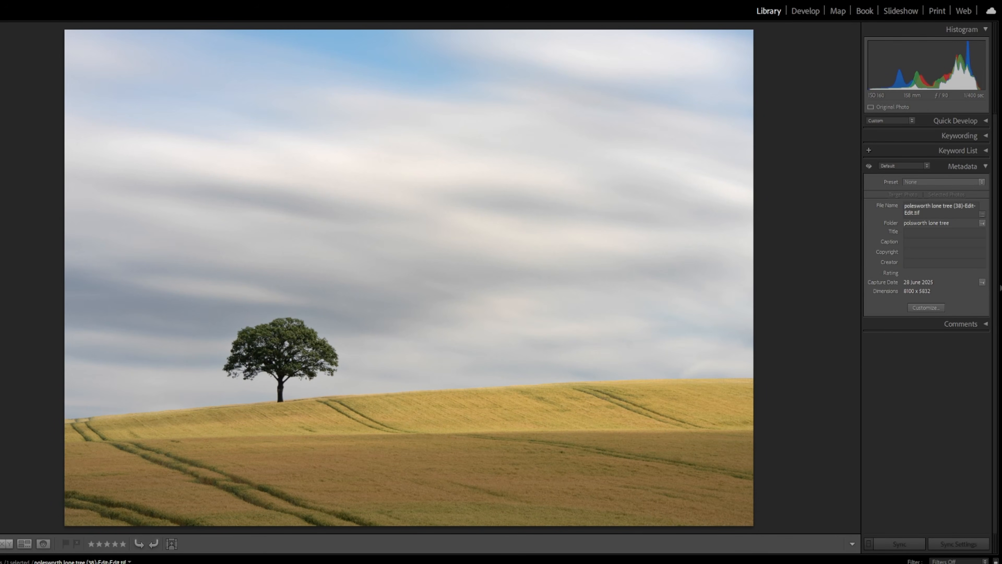
# In Lightroom's Develop module, remove the foreground tractor tracks and two small marks near the tree with generative AI
pyautogui.click(985, 121)
pyautogui.click(987, 120)
pyautogui.click(806, 11)
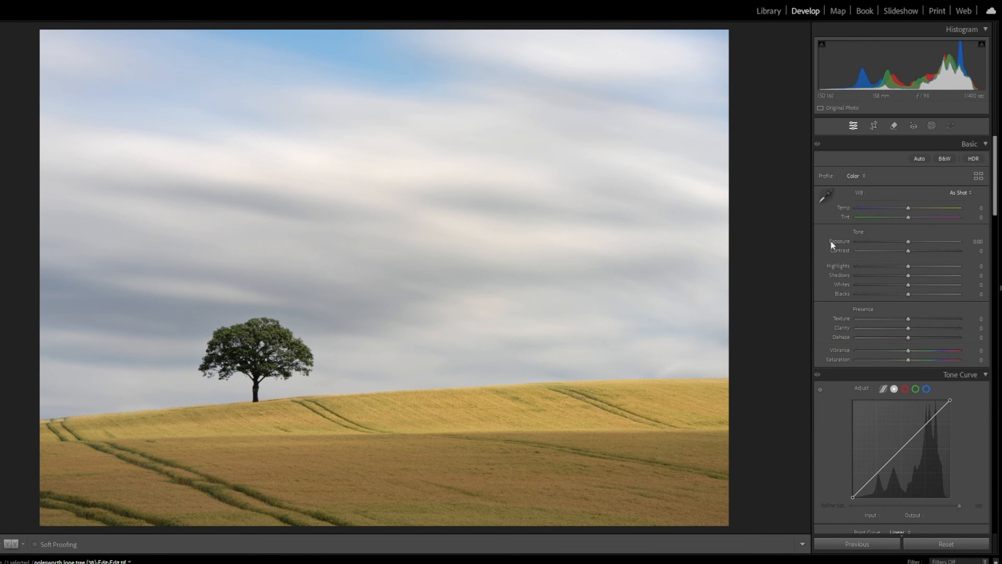
pyautogui.click(891, 132)
pyautogui.scroll(3, 53, 495)
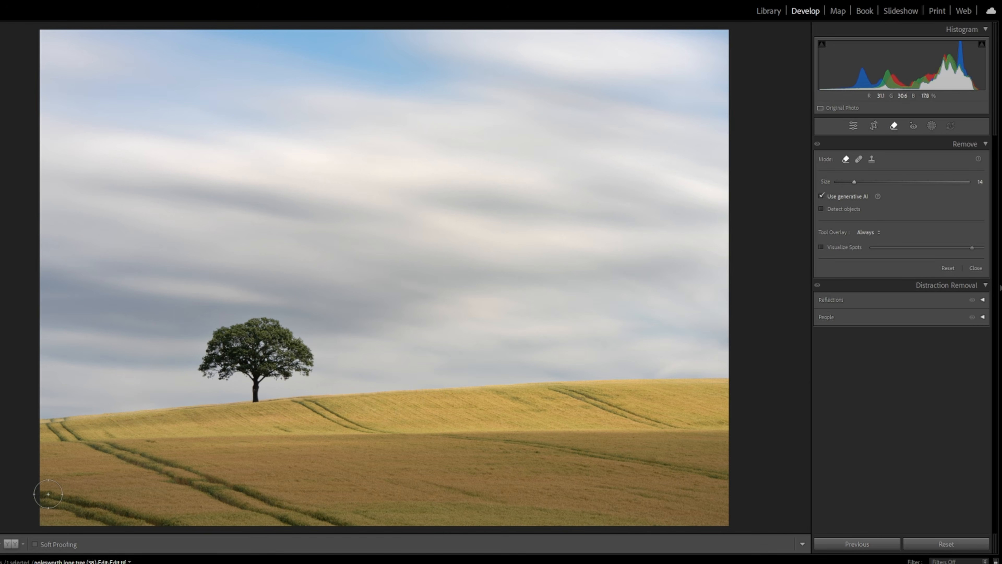
pyautogui.moveTo(47, 496)
pyautogui.mouseDown()
pyautogui.moveTo(179, 526)
pyautogui.moveTo(77, 523)
pyautogui.mouseUp()
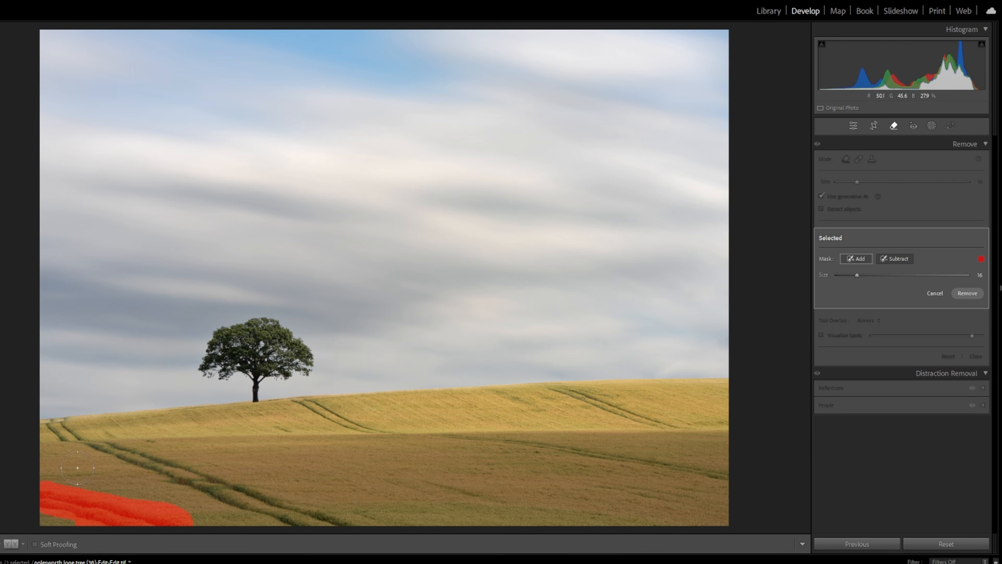
pyautogui.scroll(-3, 115, 441)
pyautogui.moveTo(53, 426)
pyautogui.mouseDown()
pyautogui.moveTo(46, 420)
pyautogui.moveTo(61, 420)
pyautogui.mouseUp()
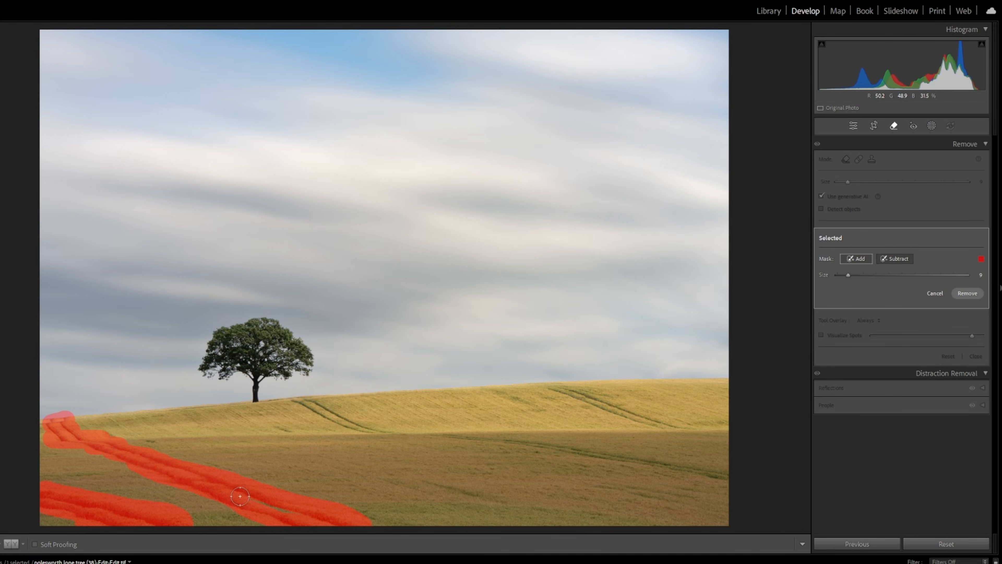
pyautogui.moveTo(147, 438); pyautogui.dragTo(156, 441)
pyautogui.moveTo(276, 426); pyautogui.dragTo(294, 438)
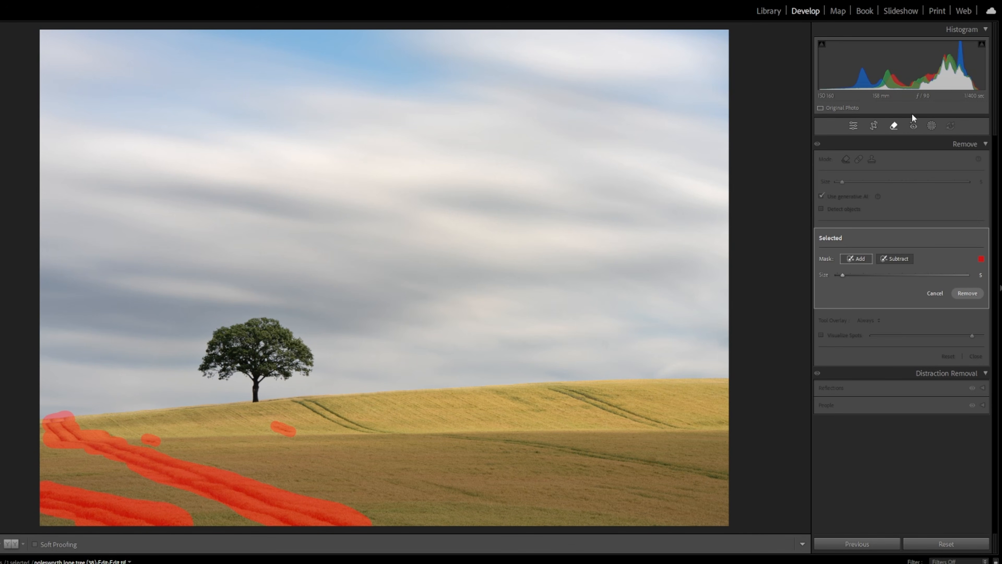
pyautogui.click(970, 300)
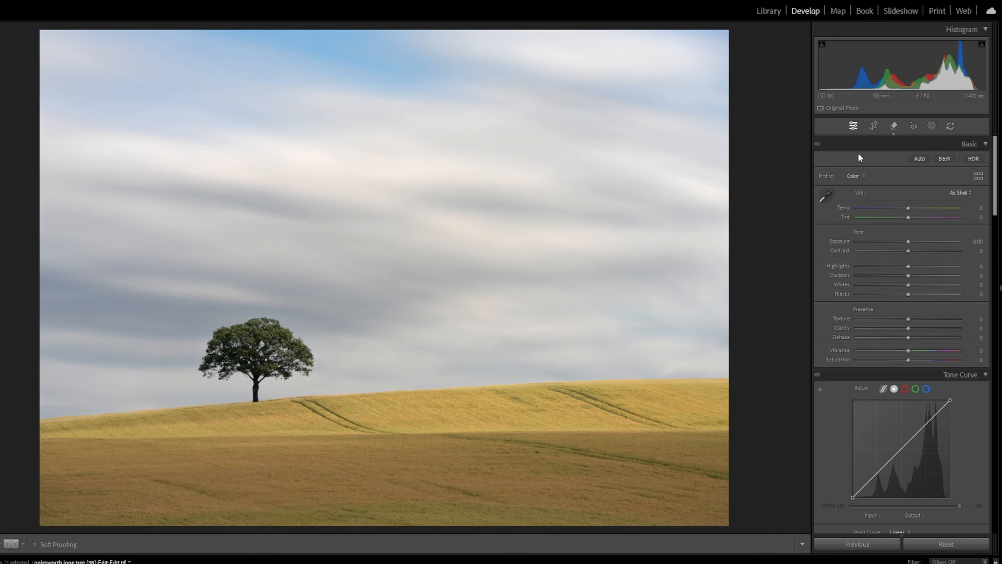
# Remove the two remaining dark streaks in the foreground field with generative AI and close the Remove tool
pyautogui.press('q')
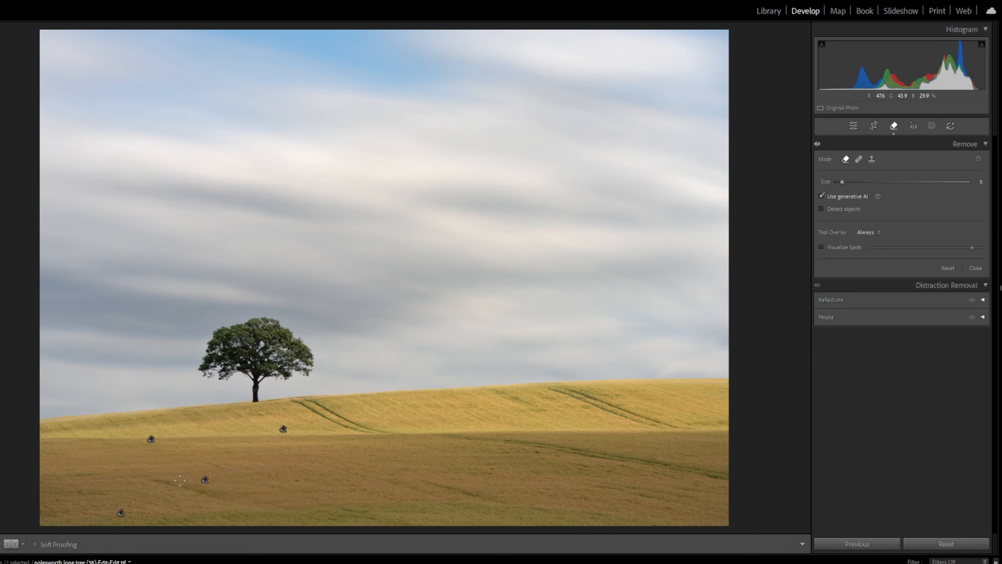
pyautogui.moveTo(155, 479); pyautogui.dragTo(217, 494)
pyautogui.moveTo(428, 481); pyautogui.dragTo(477, 492)
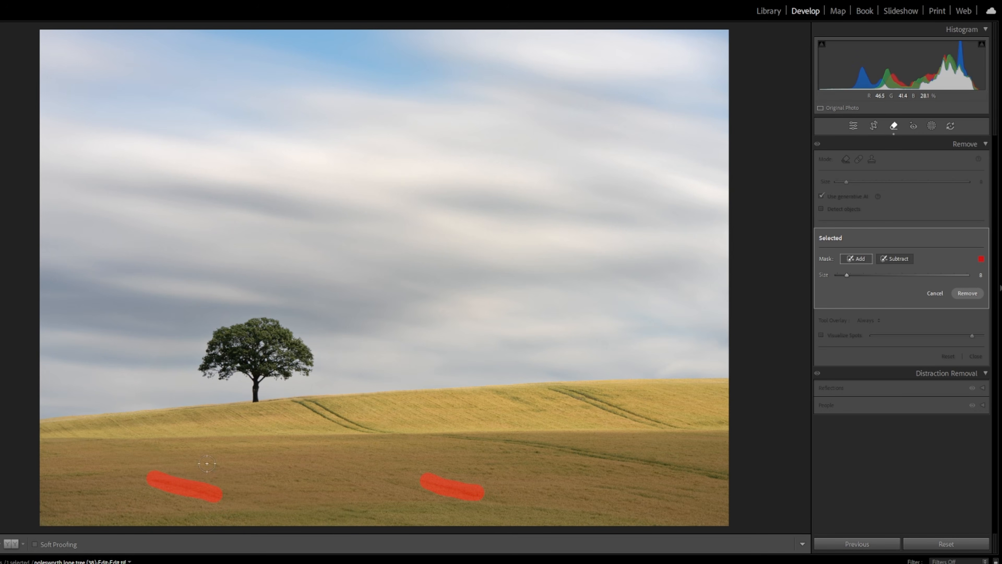
pyautogui.click(968, 293)
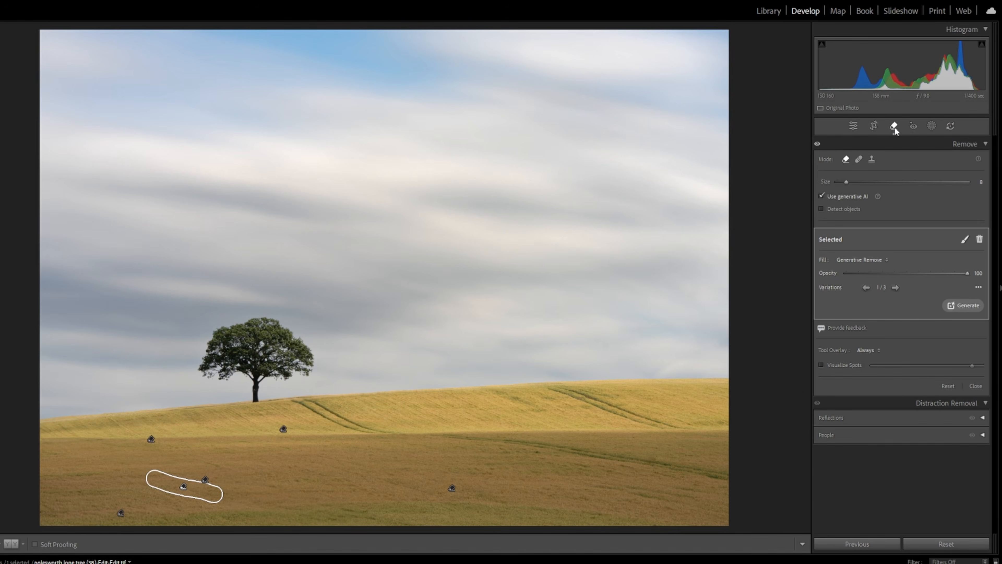
pyautogui.click(894, 126)
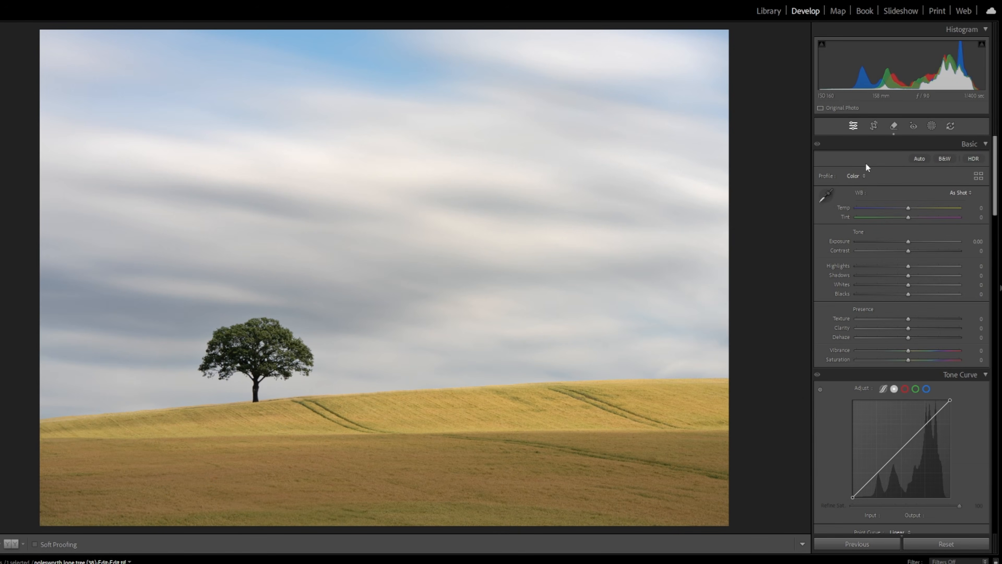
# Crop the photo to a 16 x 9 aspect ratio, keeping the tree near the lower-left thirds intersection with a strip of field below
pyautogui.click(875, 126)
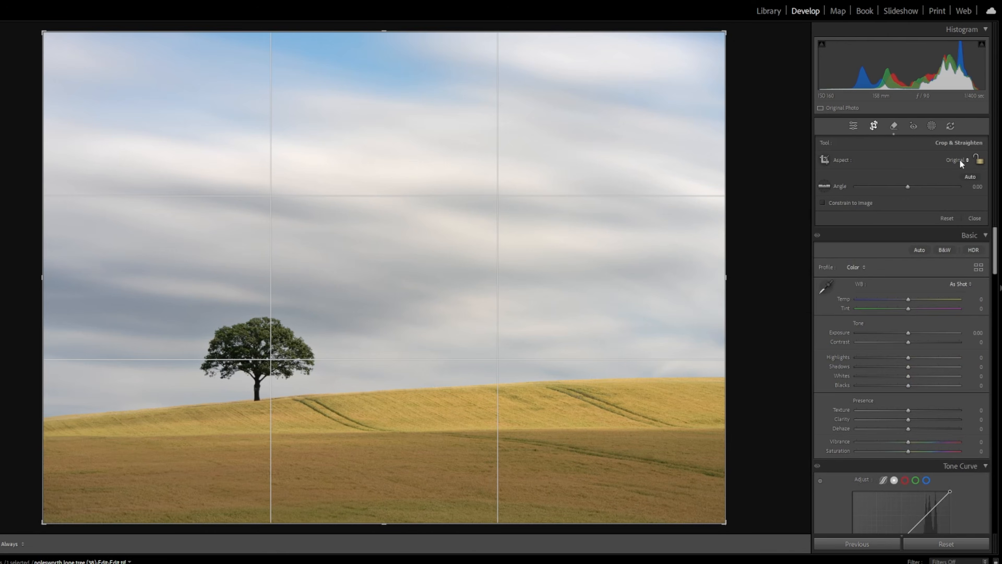
pyautogui.click(960, 160)
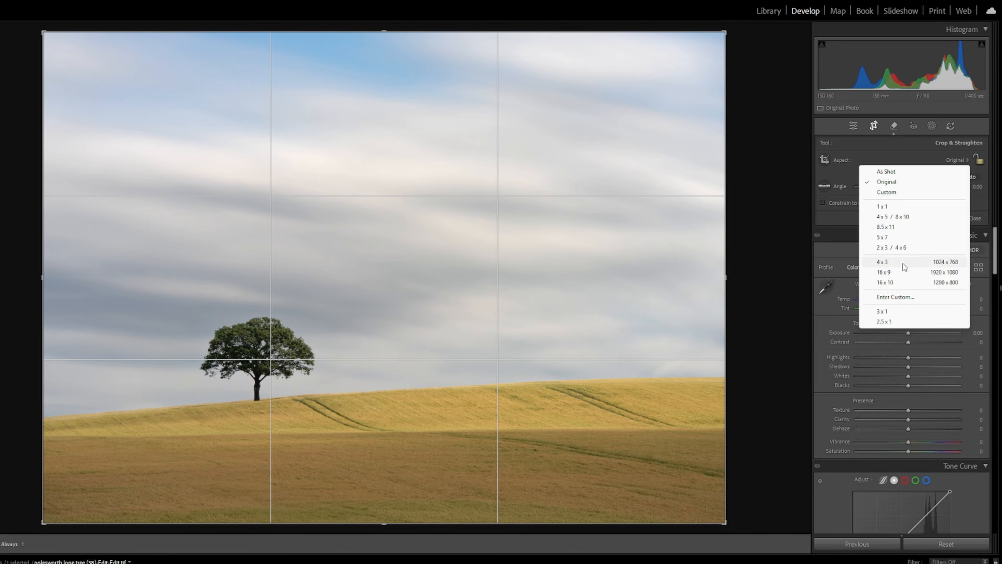
pyautogui.click(903, 272)
pyautogui.moveTo(419, 301); pyautogui.dragTo(418, 285)
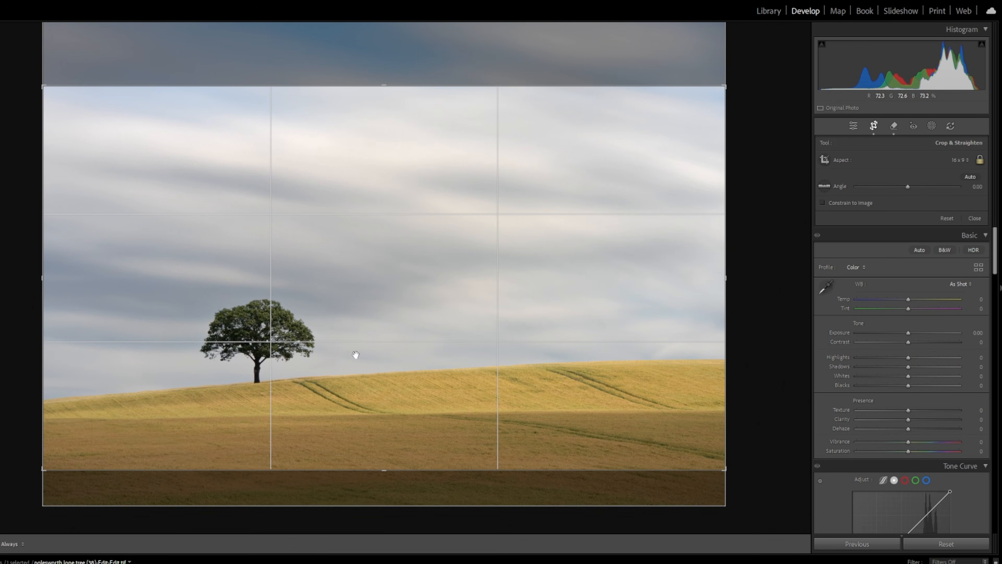
pyautogui.moveTo(380, 320); pyautogui.dragTo(380, 389)
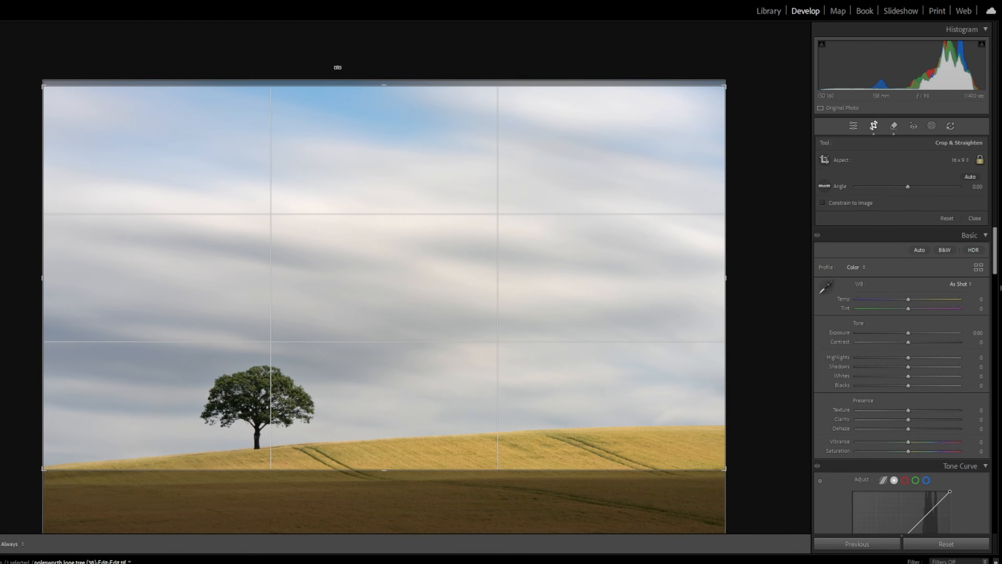
pyautogui.moveTo(440, 333); pyautogui.dragTo(441, 217)
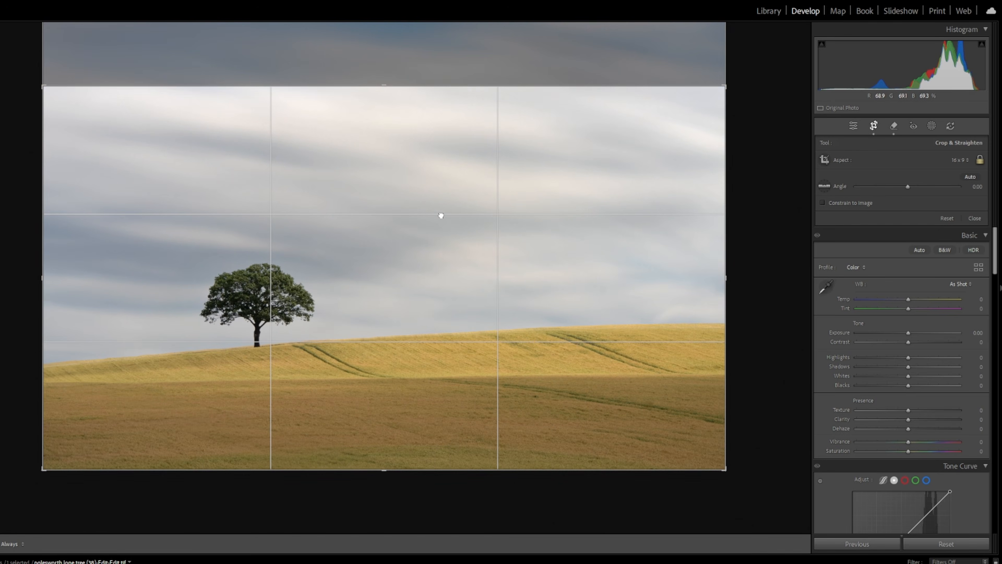
pyautogui.moveTo(403, 270); pyautogui.dragTo(400, 302)
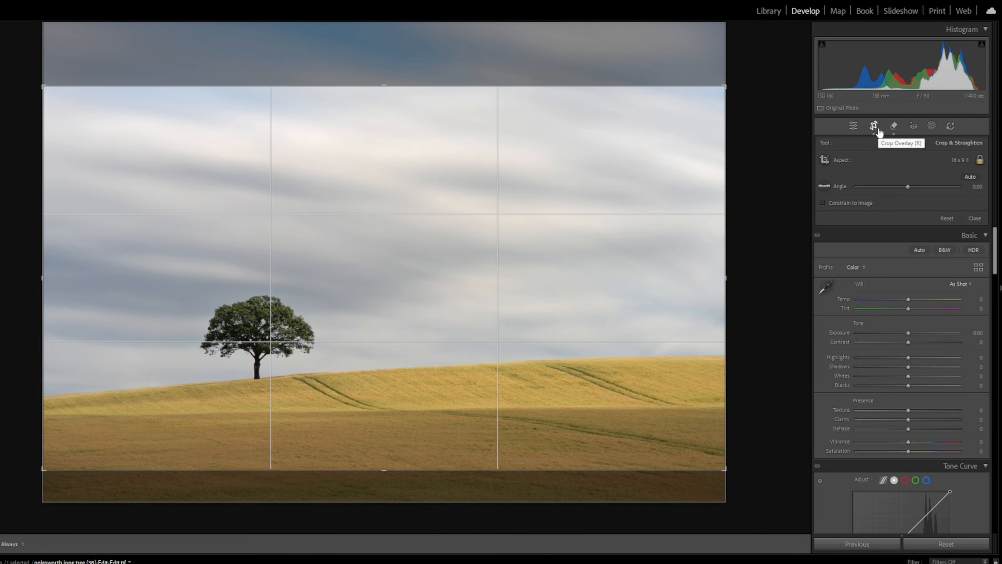
pyautogui.click(874, 126)
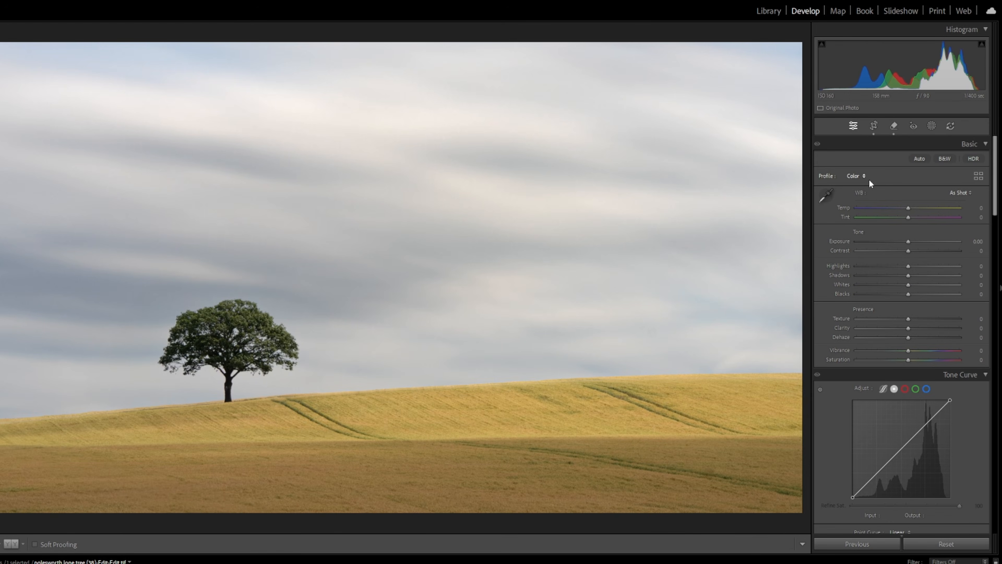
# Set Texture to +7, Clarity to −3, Dehaze to +12 and Saturation to −9 for the whole photo
pyautogui.press('z')
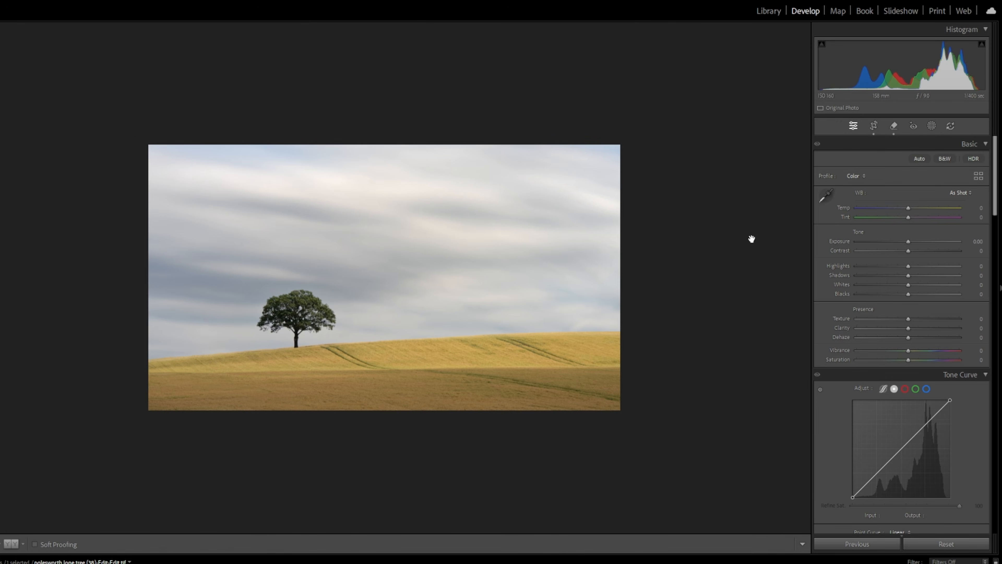
pyautogui.press('z')
pyautogui.press('z')
pyautogui.click(402, 316)
pyautogui.click(399, 315)
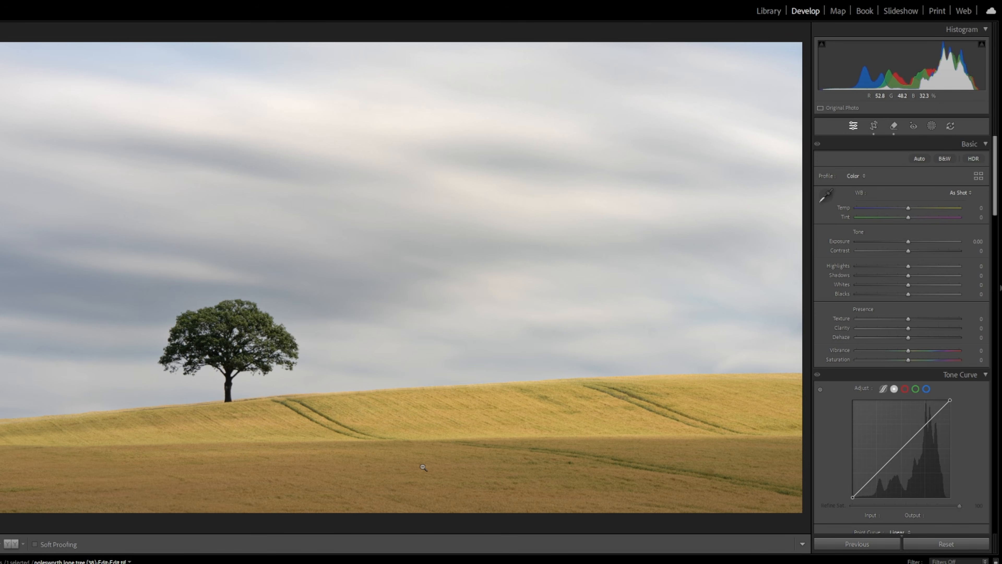
pyautogui.click(442, 422)
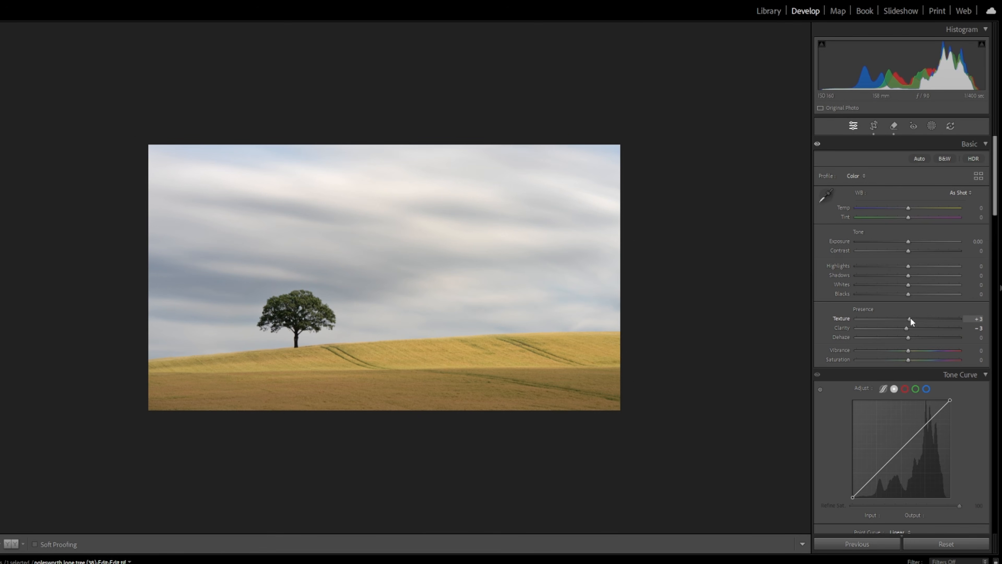
pyautogui.moveTo(912, 318); pyautogui.dragTo(912, 318)
pyautogui.moveTo(912, 336); pyautogui.dragTo(915, 335)
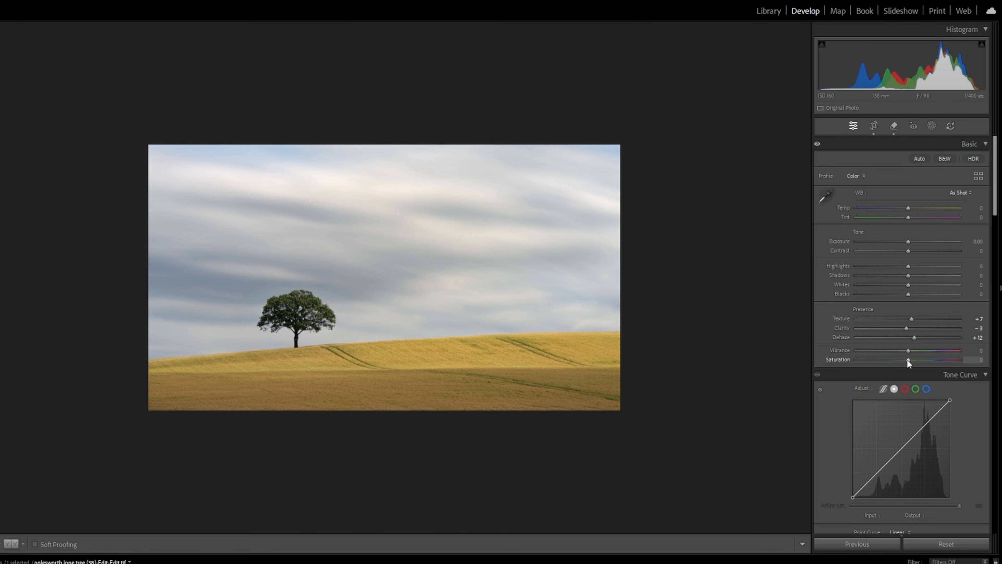
pyautogui.moveTo(906, 359); pyautogui.dragTo(905, 359)
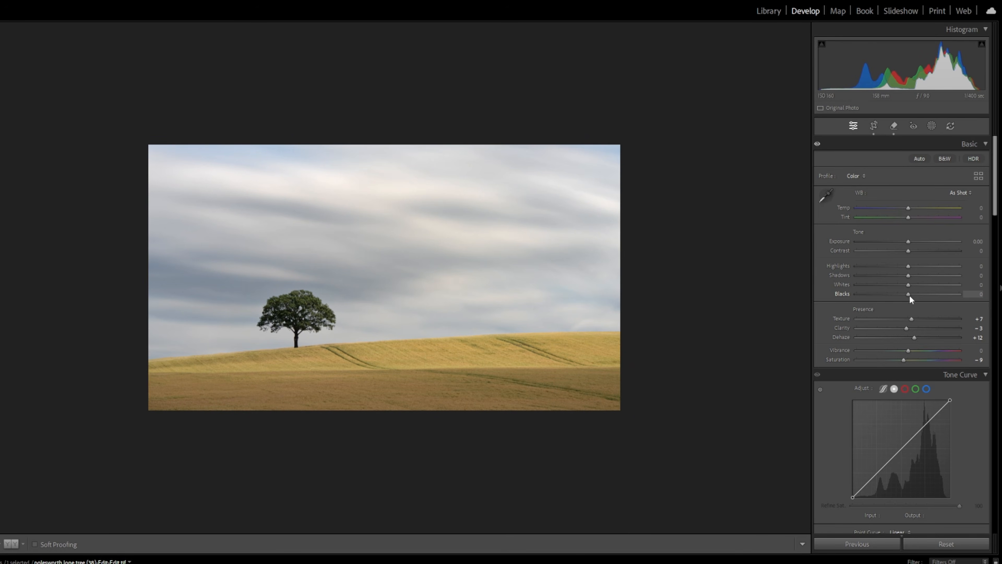
# Set Blacks to +51, Shadows to +4 and Highlights to +29 for the whole photo
pyautogui.moveTo(911, 295); pyautogui.dragTo(937, 290)
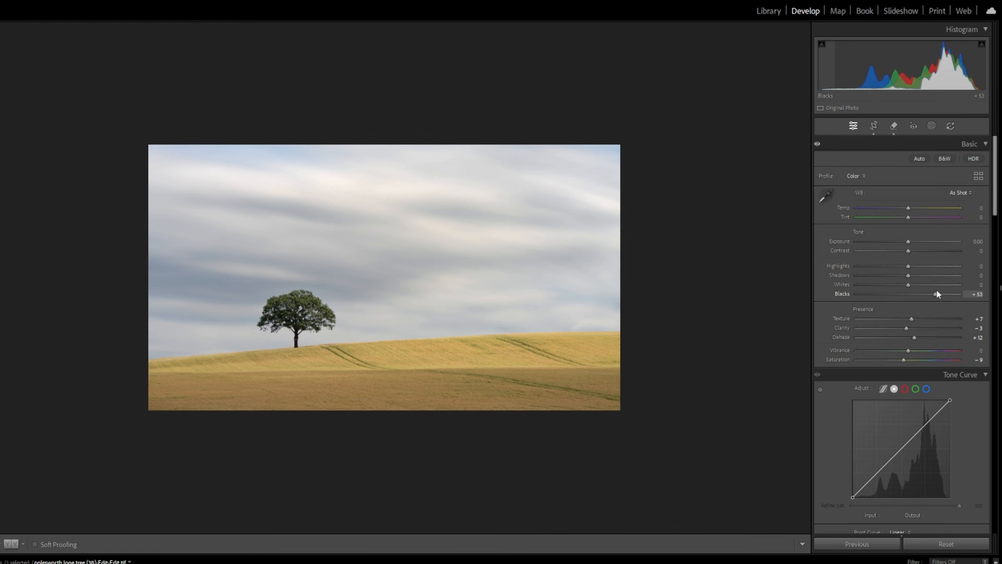
pyautogui.moveTo(908, 275)
pyautogui.mouseDown()
pyautogui.moveTo(921, 275)
pyautogui.moveTo(912, 275)
pyautogui.mouseUp()
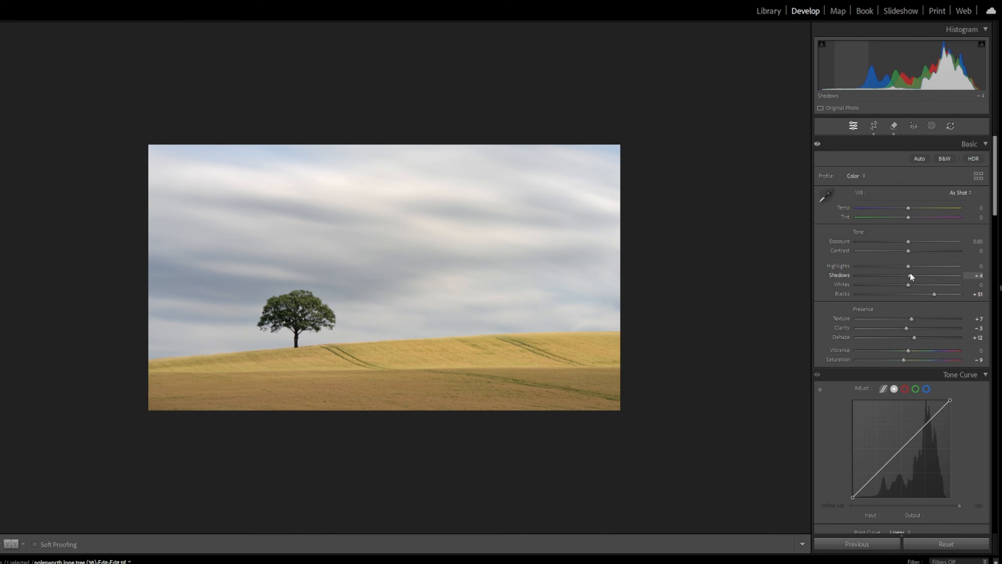
pyautogui.moveTo(885, 266); pyautogui.dragTo(923, 266)
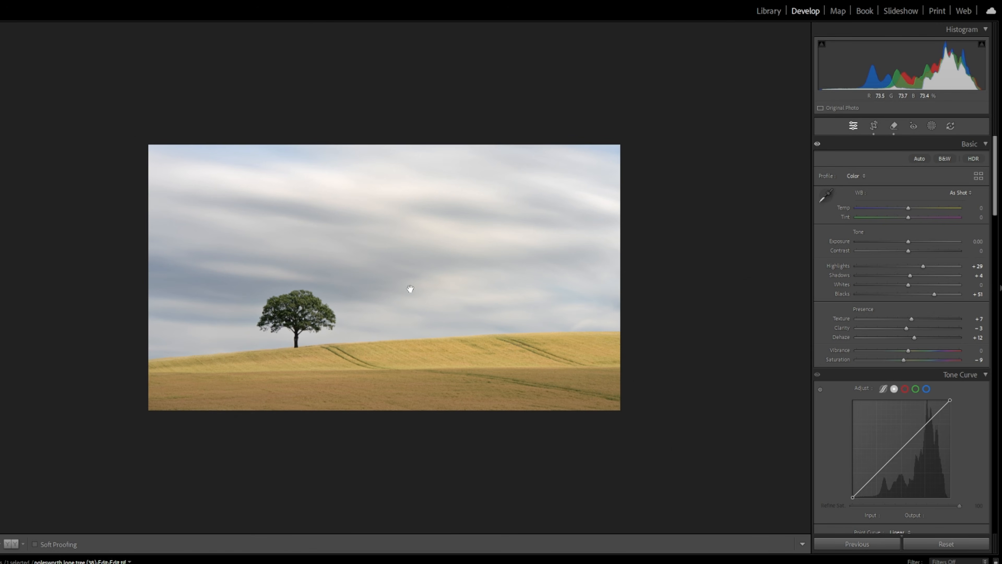
# Create separate landscape masks for the Sky and the Mountains
pyautogui.click(932, 126)
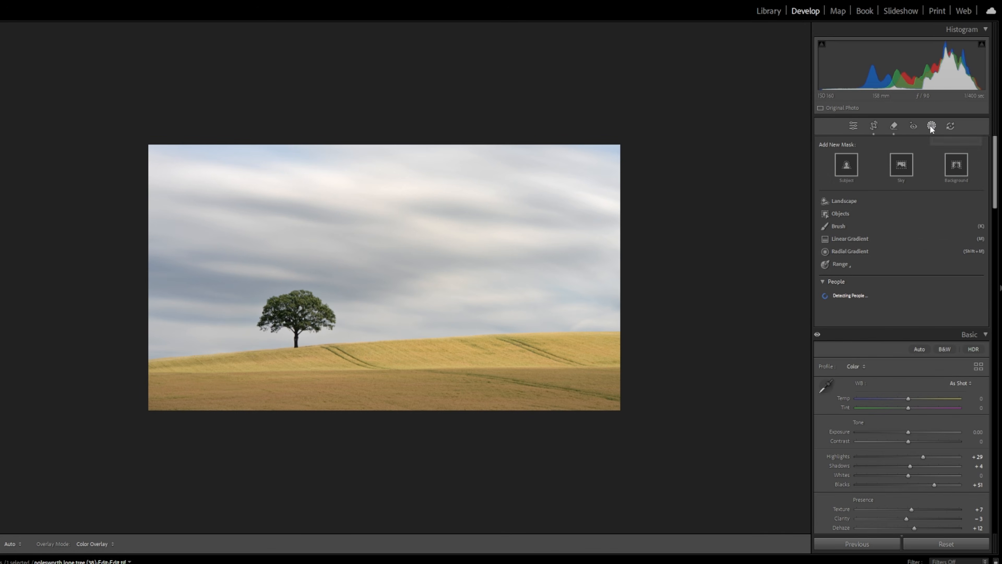
pyautogui.click(841, 200)
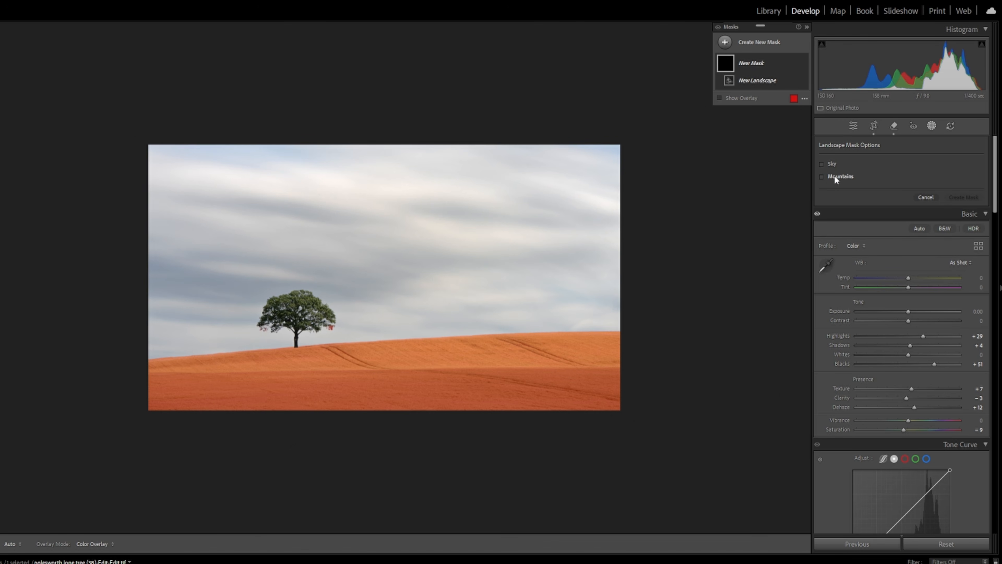
pyautogui.click(822, 176)
pyautogui.click(824, 163)
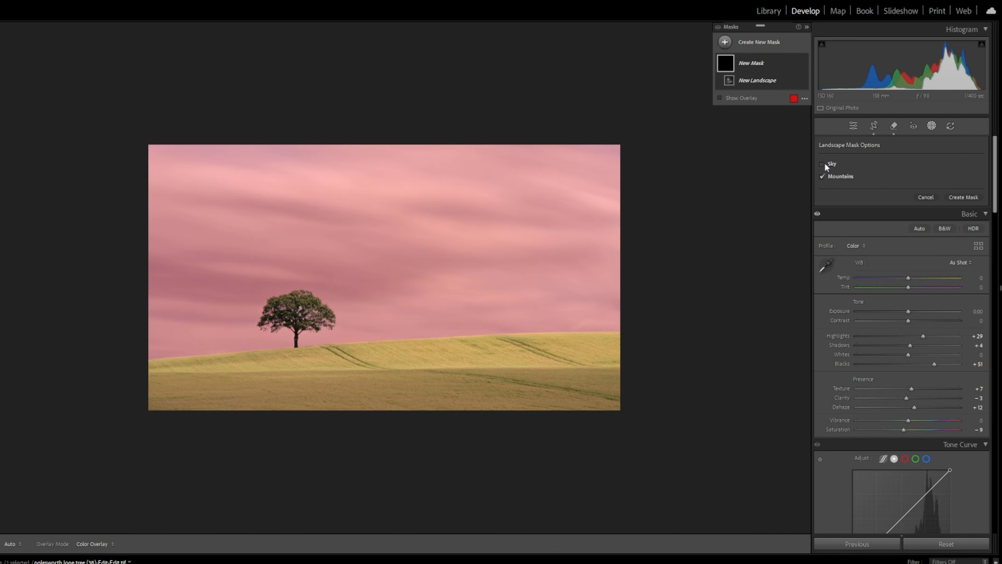
pyautogui.click(964, 219)
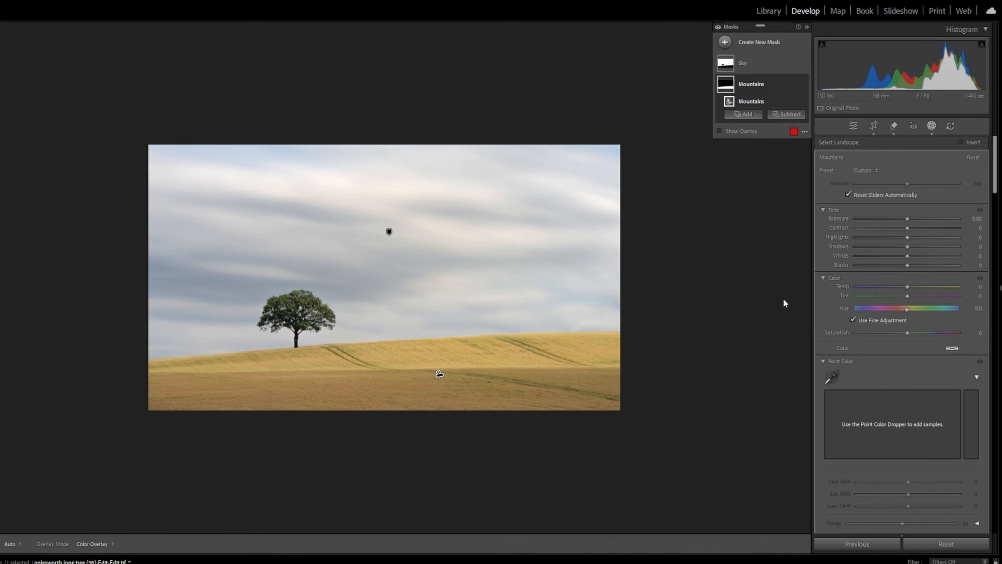
# Lower the Sky mask's exposure to −0.27
pyautogui.click(756, 63)
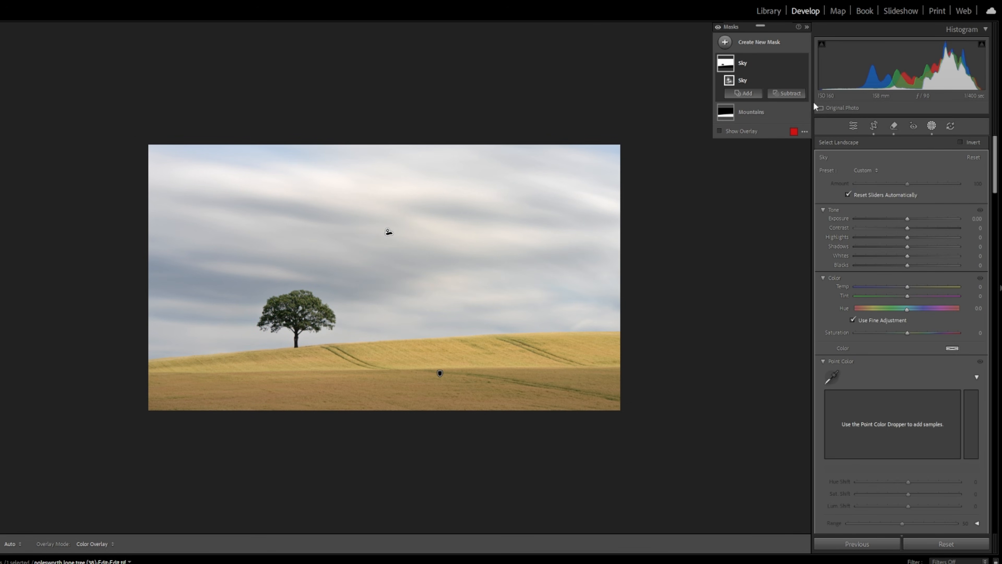
pyautogui.moveTo(909, 218); pyautogui.dragTo(906, 218)
pyautogui.rightClick(752, 62)
pyautogui.click(752, 60)
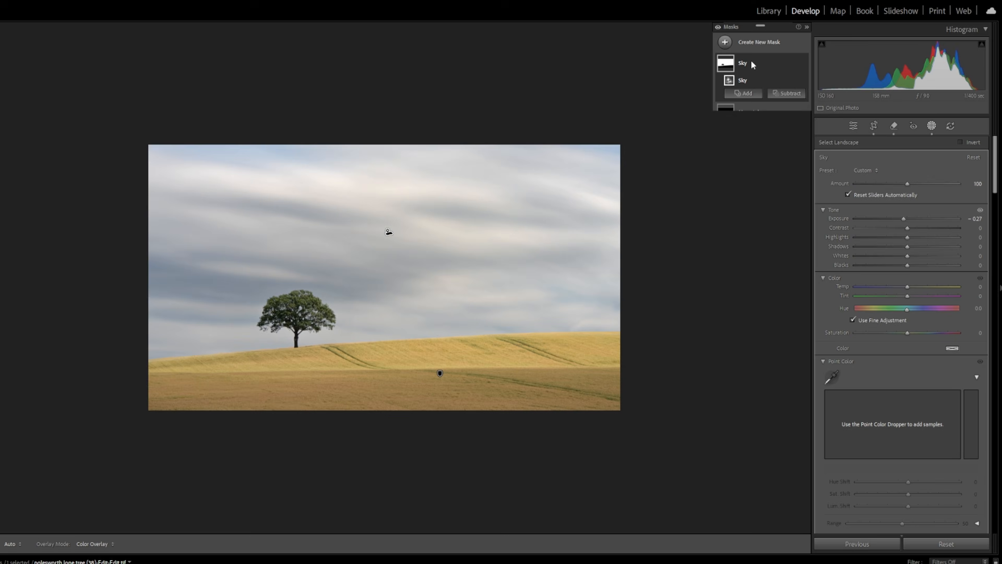
pyautogui.click(762, 61)
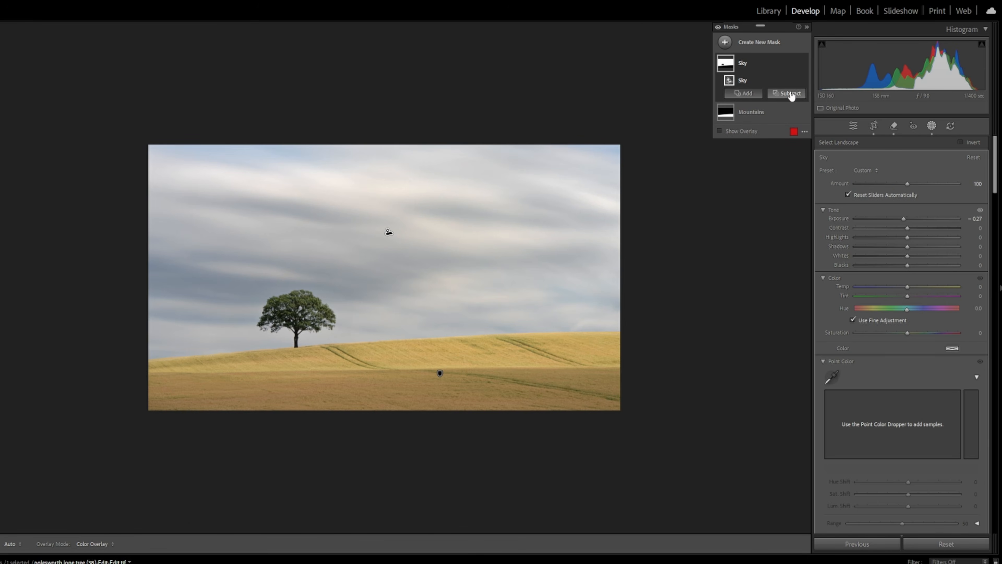
# Subtract a wide radial gradient centred on the tree from the Sky mask and make the ellipse slightly taller
pyautogui.click(791, 94)
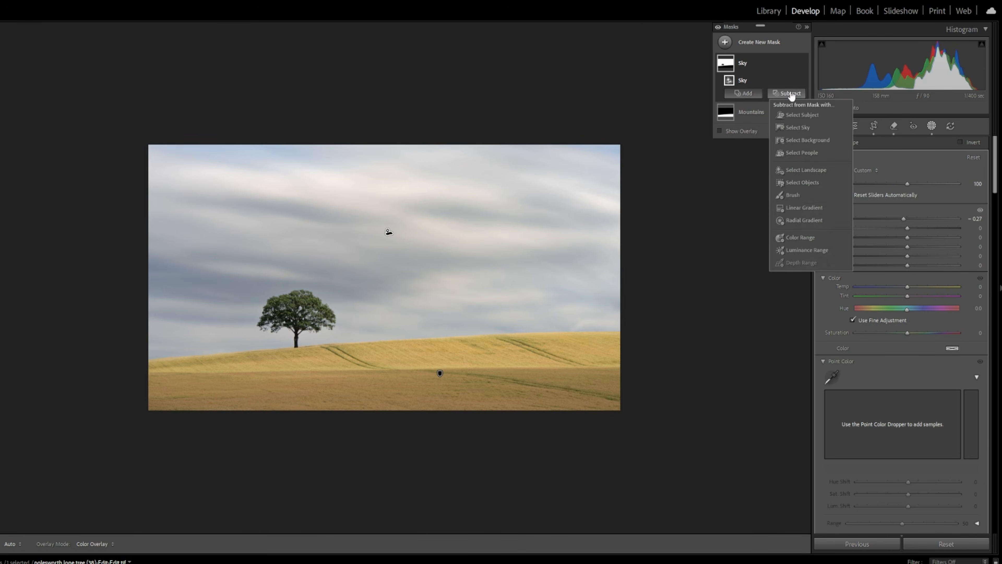
pyautogui.click(804, 220)
pyautogui.moveTo(290, 323)
pyautogui.mouseDown()
pyautogui.moveTo(456, 365)
pyautogui.moveTo(447, 366)
pyautogui.mouseUp()
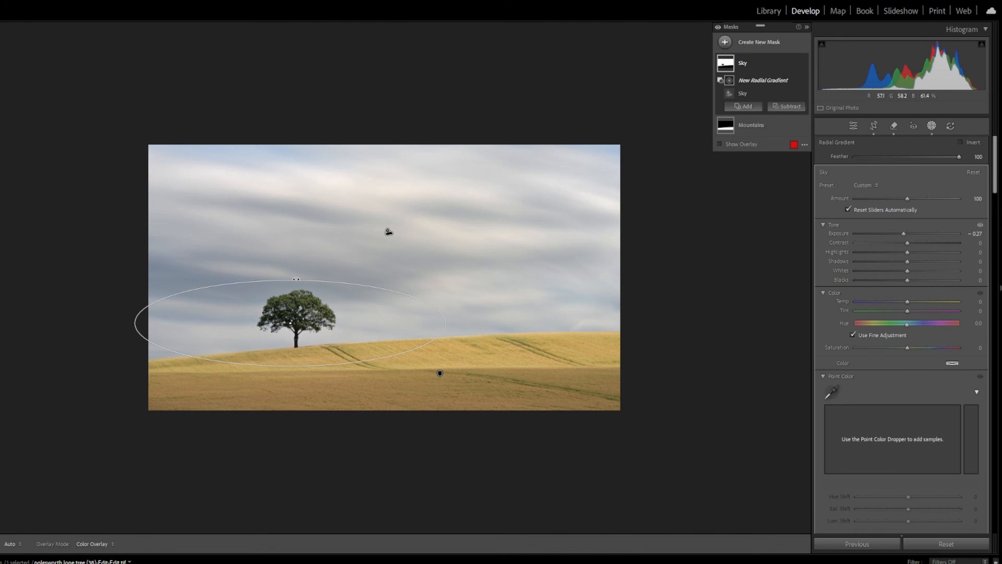
pyautogui.moveTo(292, 280); pyautogui.dragTo(293, 270)
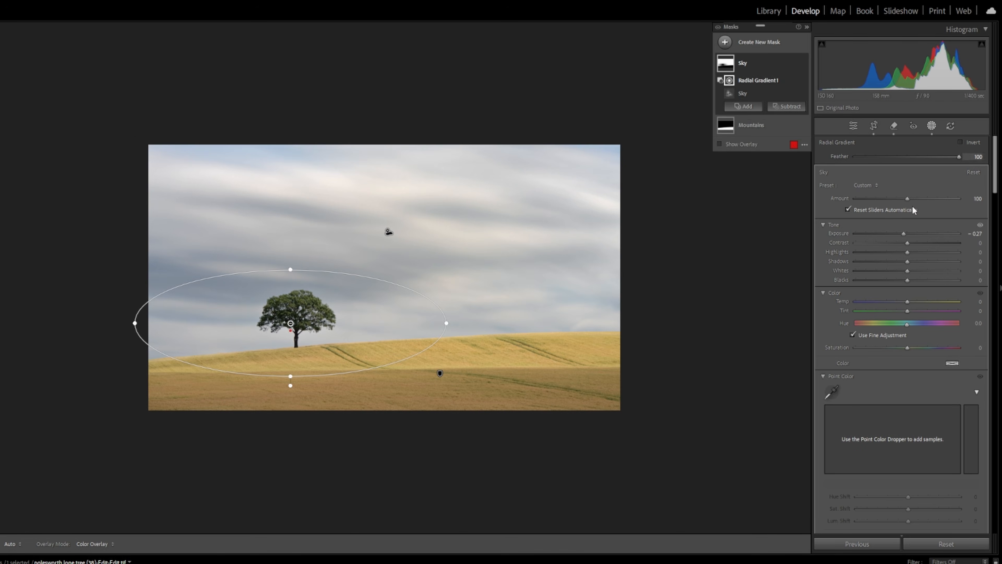
# Enlarge the subtracted radial gradient, recentre it around the tree and set the Sky mask's exposure to −0.42
pyautogui.moveTo(903, 233); pyautogui.dragTo(900, 233)
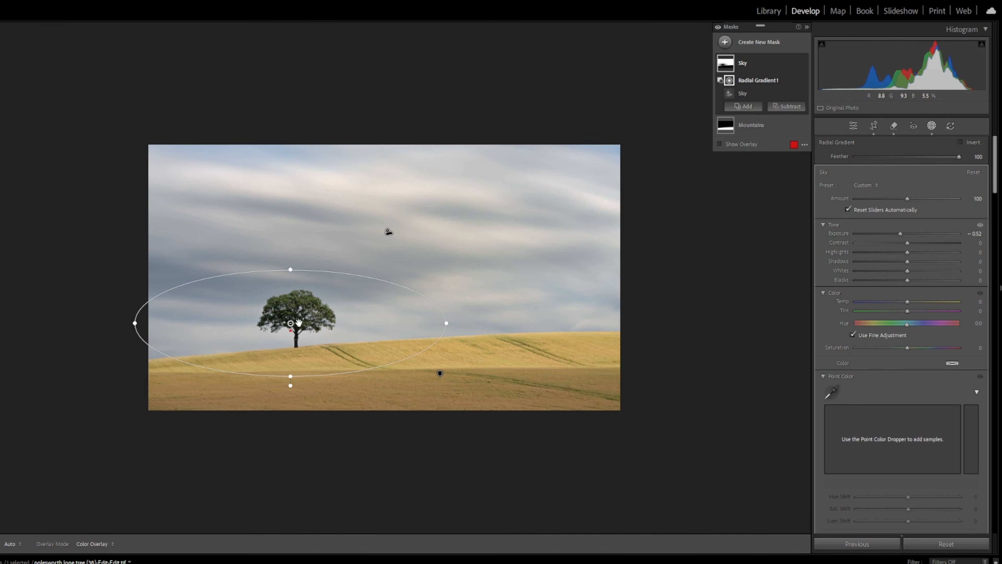
pyautogui.moveTo(134, 323); pyautogui.dragTo(104, 323)
pyautogui.moveTo(292, 270); pyautogui.dragTo(292, 249)
pyautogui.moveTo(302, 314); pyautogui.dragTo(311, 301)
pyautogui.moveTo(895, 233); pyautogui.dragTo(901, 233)
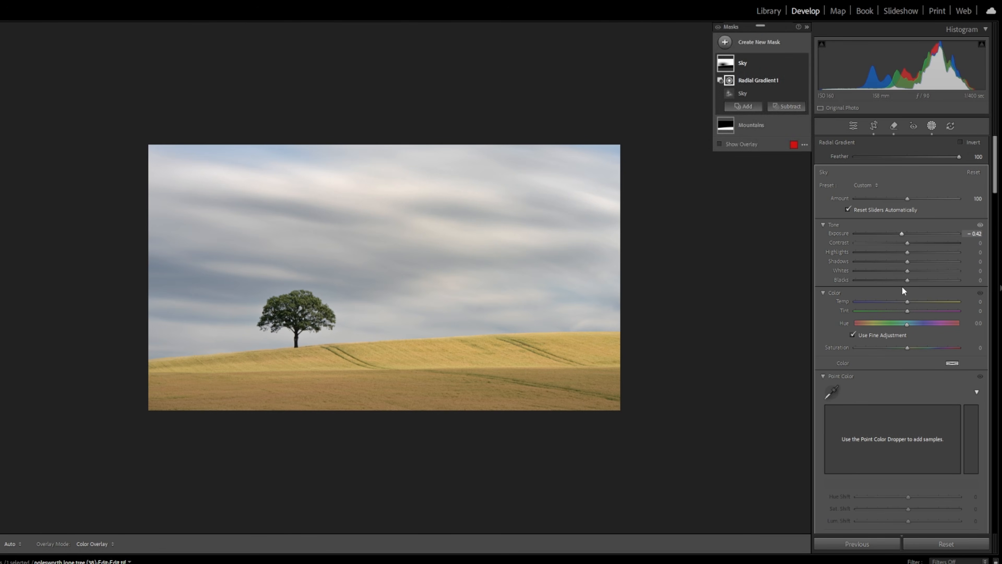
# Set the Sky mask's Whites to −13, Blacks to −10 and Exposure to −0.38, and reduce the radial gradient's feather to 41
pyautogui.moveTo(908, 279)
pyautogui.mouseDown()
pyautogui.moveTo(895, 281)
pyautogui.moveTo(902, 271)
pyautogui.mouseUp()
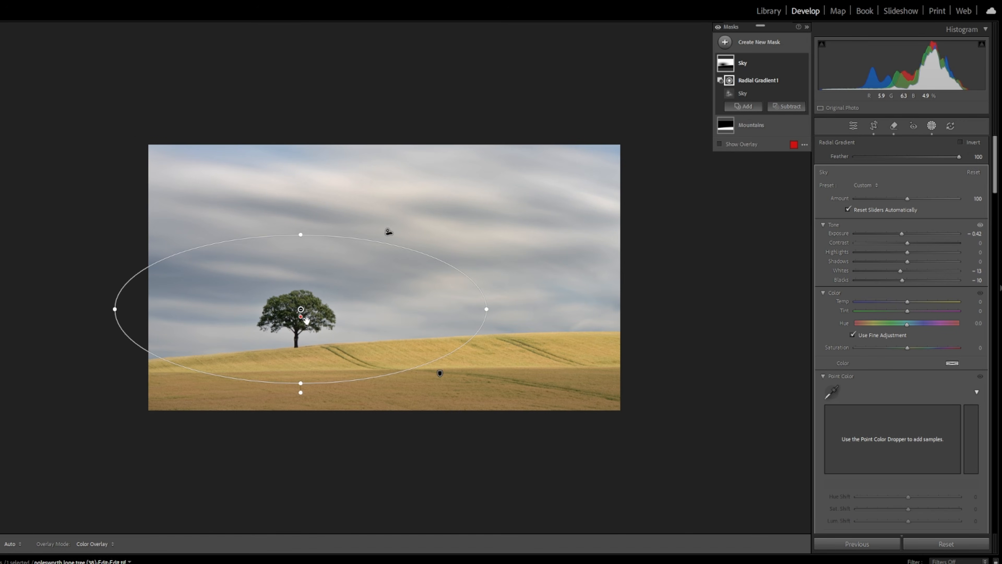
pyautogui.moveTo(300, 312)
pyautogui.moveTo(301, 314); pyautogui.dragTo(305, 361)
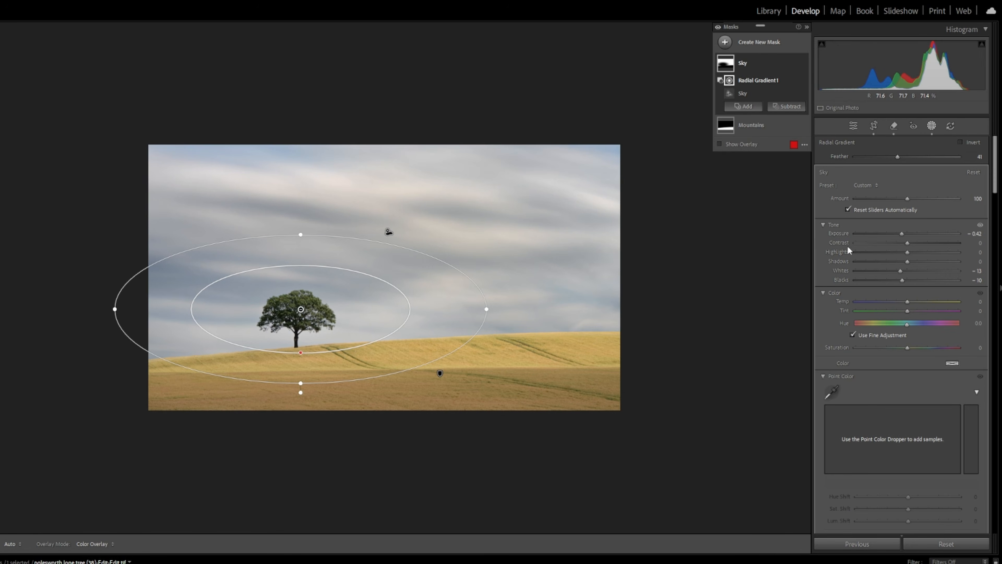
pyautogui.moveTo(901, 236); pyautogui.dragTo(902, 235)
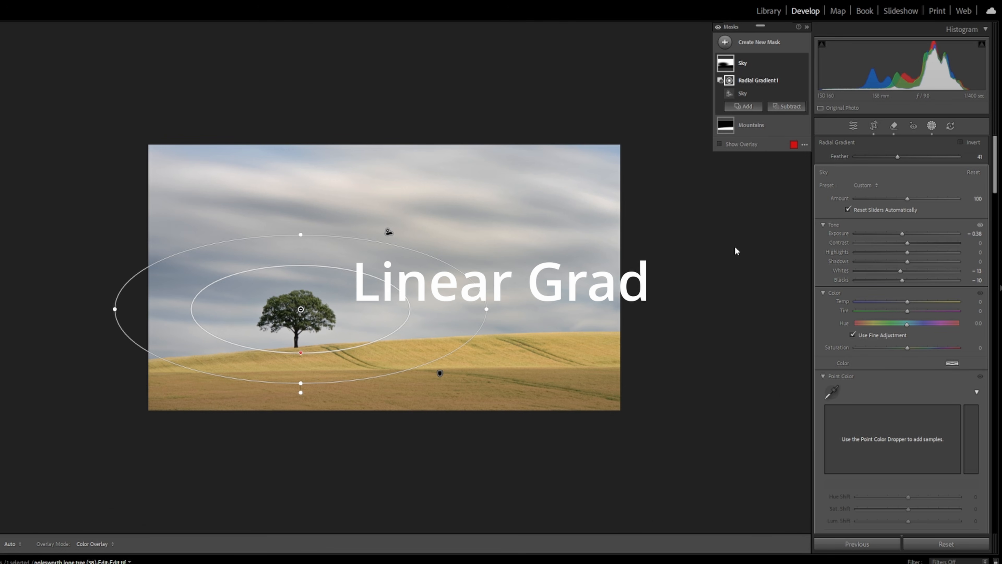
# Add a slightly tilted linear gradient mask fading down from the upper sky to the treetop and set its exposure to −0.09
pyautogui.press('Right')
pyautogui.press('m')
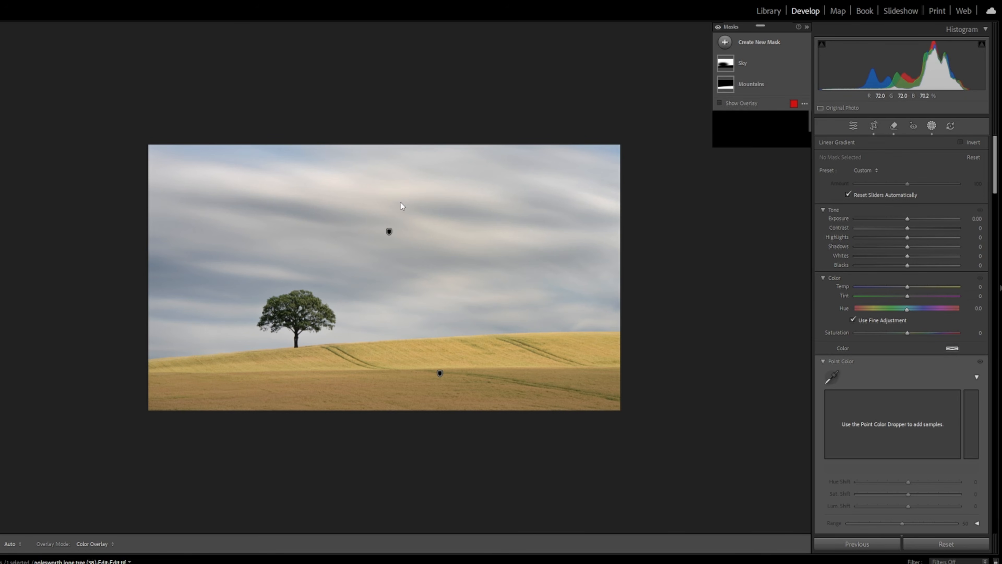
pyautogui.moveTo(399, 202); pyautogui.dragTo(397, 294)
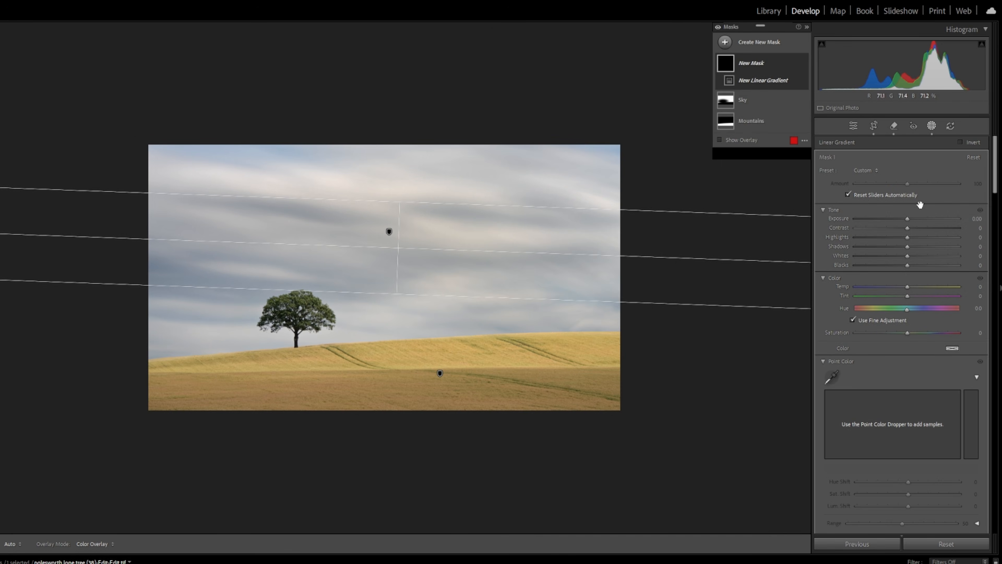
pyautogui.moveTo(908, 218); pyautogui.dragTo(907, 218)
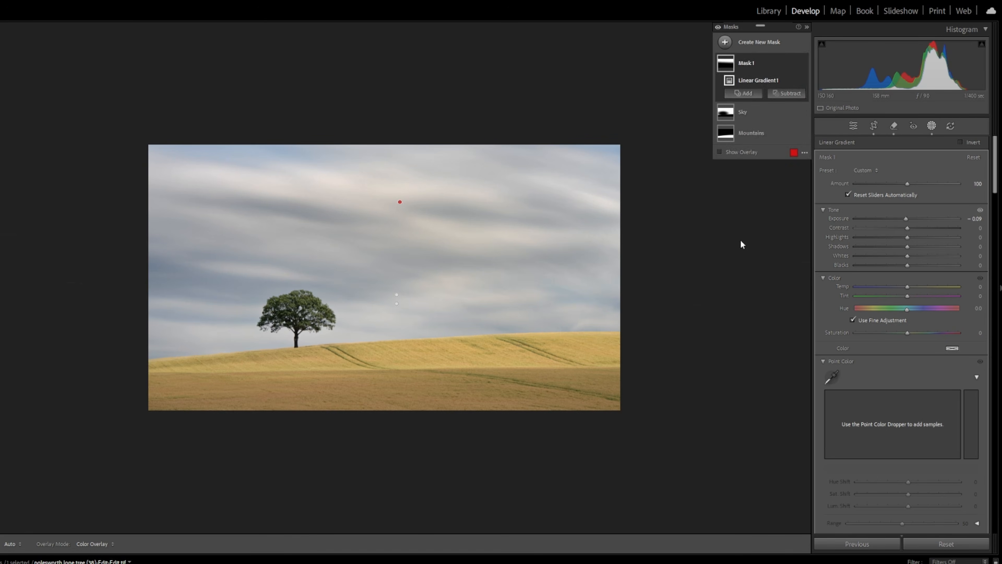
# Add a second, steeper linear gradient mask over the top of the sky and set its exposure to −0.20
pyautogui.click(740, 238)
pyautogui.press('m')
pyautogui.moveTo(473, 178); pyautogui.dragTo(465, 241)
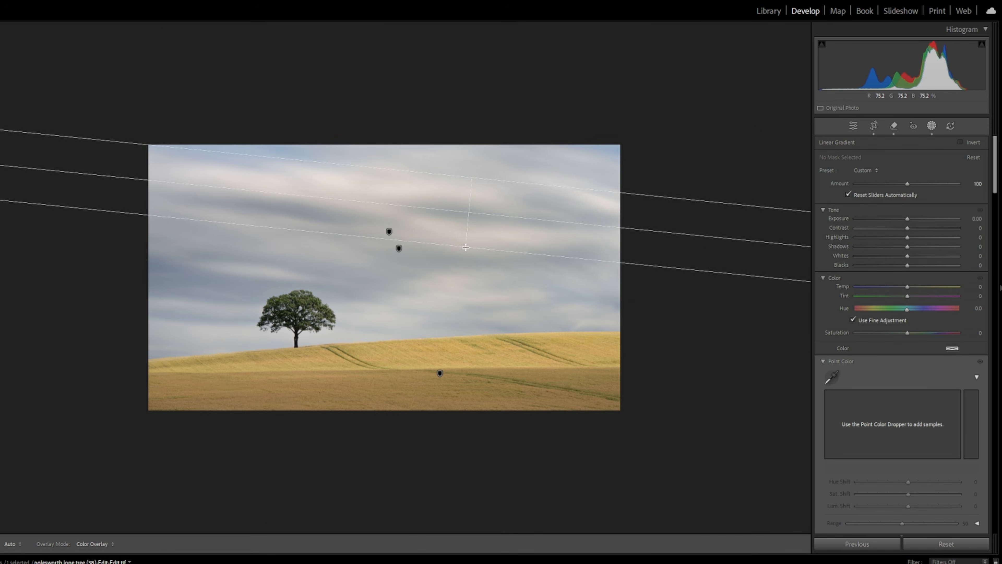
pyautogui.moveTo(907, 220); pyautogui.dragTo(905, 222)
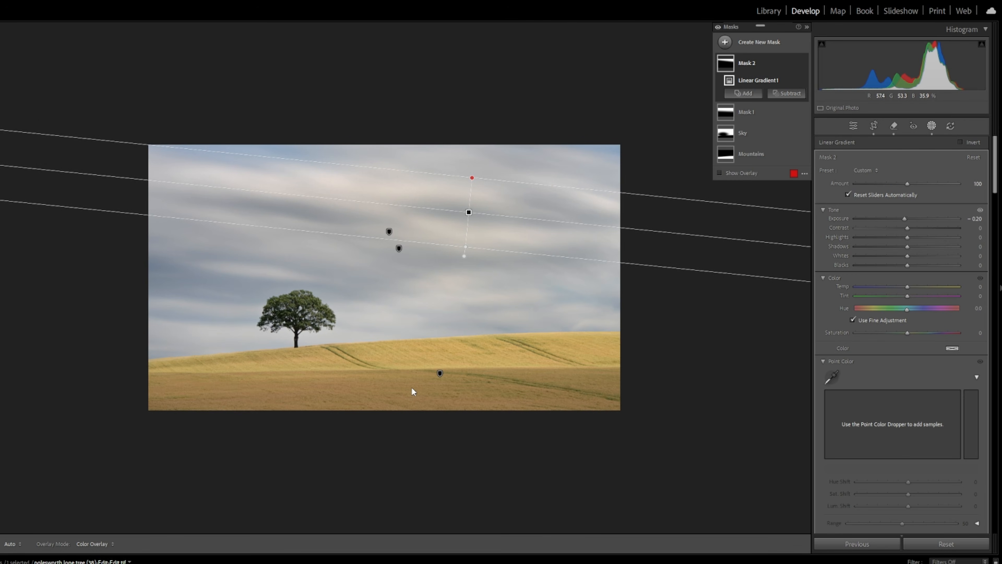
# Add a narrow horizontal linear gradient mask covering the lower part of the field and set its exposure to −0.34
pyautogui.press('m')
pyautogui.press('m')
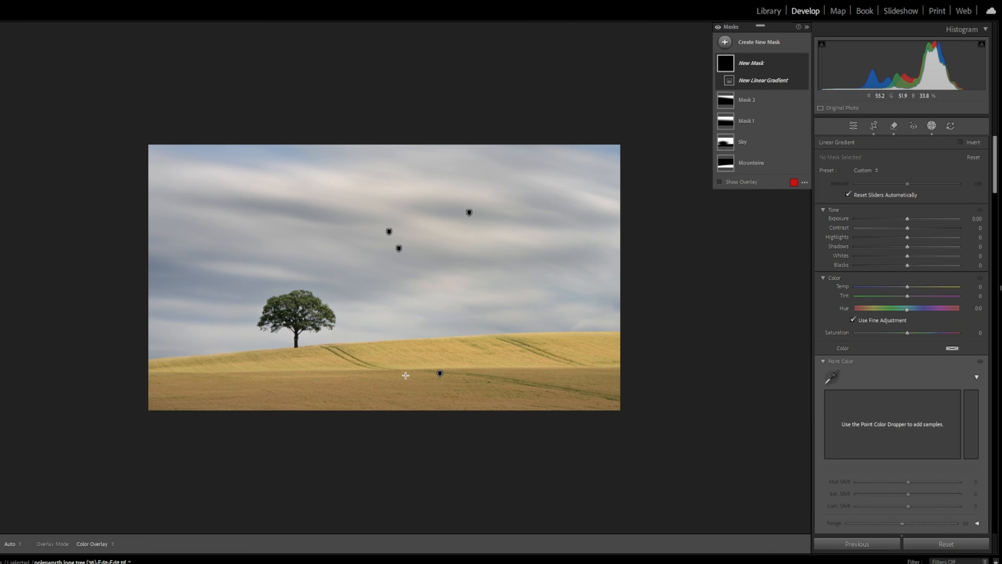
pyautogui.moveTo(404, 374); pyautogui.dragTo(407, 367)
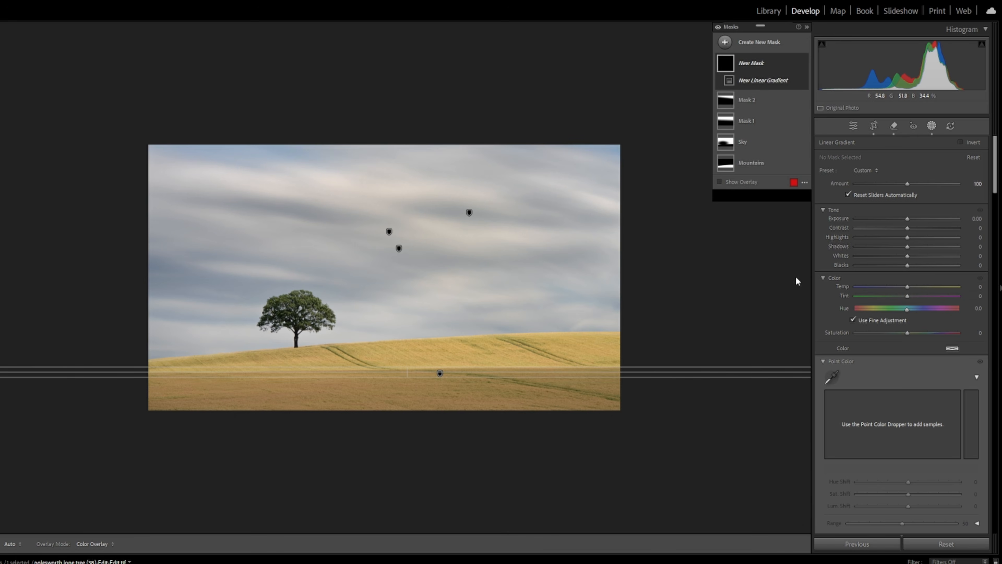
pyautogui.click(907, 219)
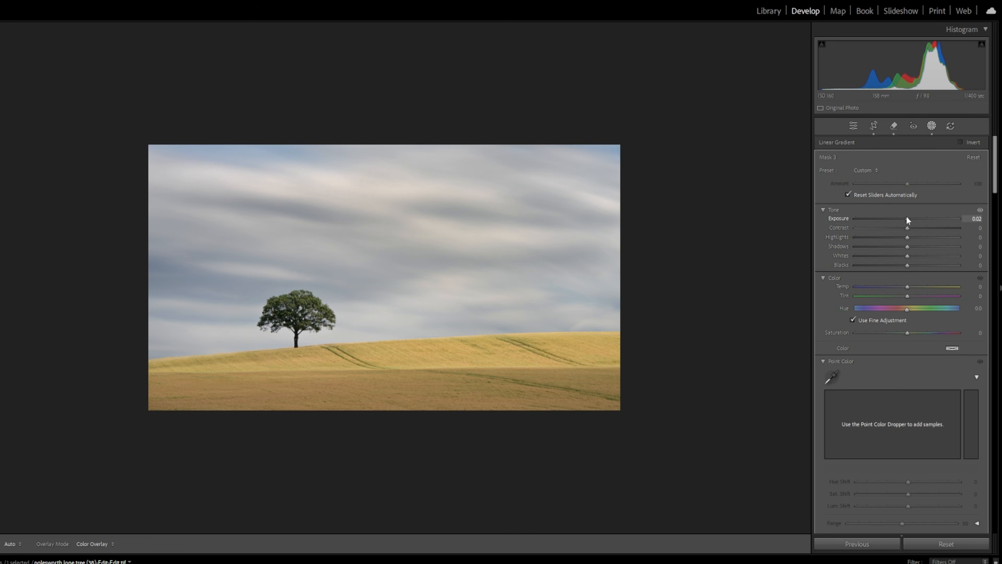
pyautogui.moveTo(907, 217); pyautogui.dragTo(902, 218)
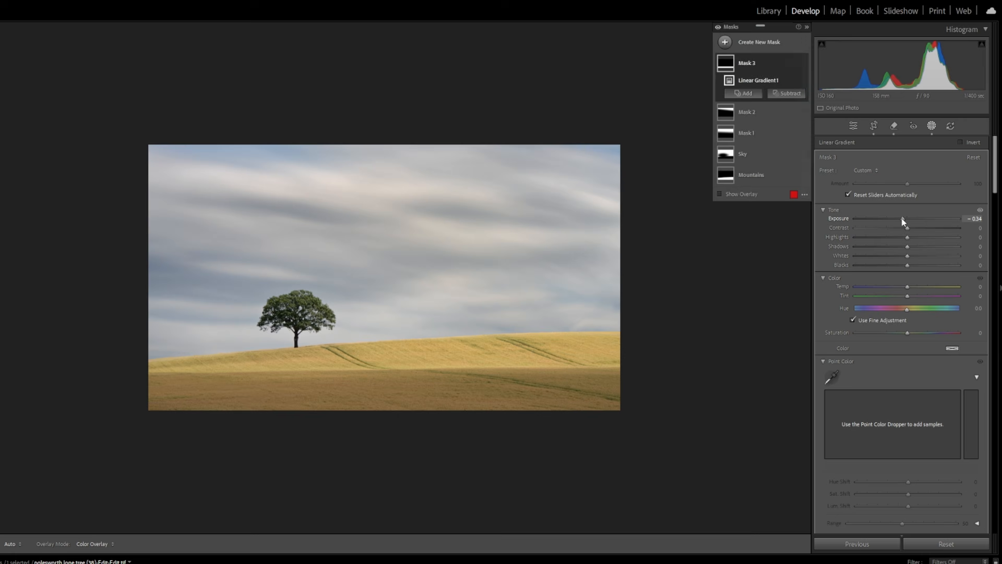
# Add another slightly tilted linear gradient mask rising from the photo's bottom edge over the foreground, with exposure at −0.20
pyautogui.click(398, 398)
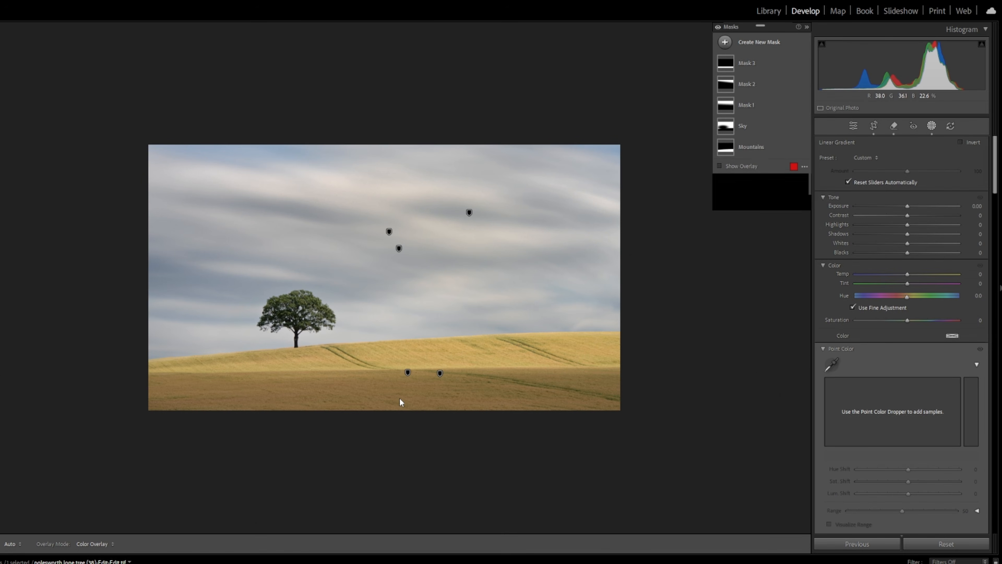
pyautogui.moveTo(399, 397); pyautogui.dragTo(398, 371)
pyautogui.moveTo(905, 218); pyautogui.dragTo(904, 218)
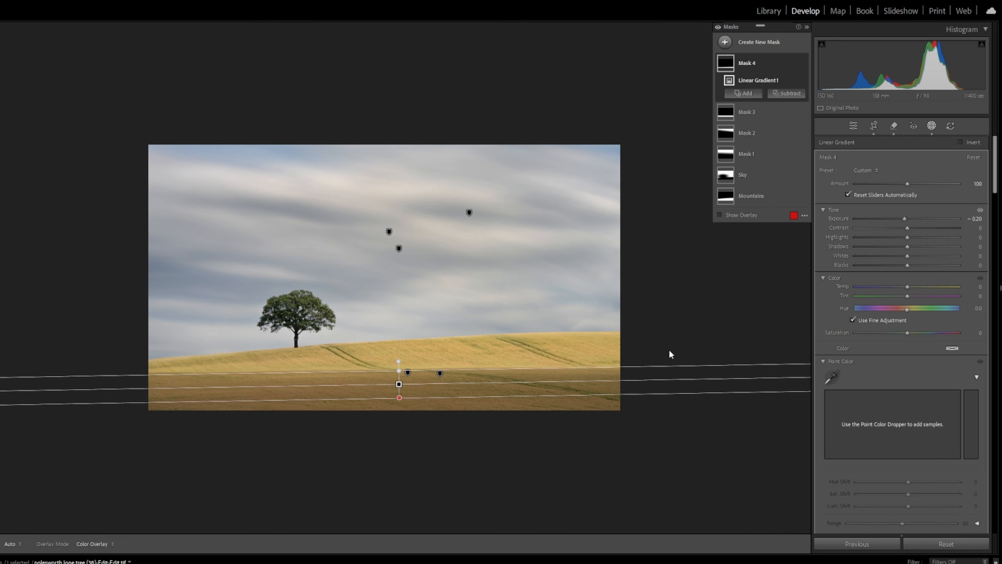
# Add a wide, flat radial gradient mask over the field's right edge with feather 90, exposure 0.27 and temperature 15
pyautogui.hotkey('shift', 'm')
pyautogui.moveTo(624, 356); pyautogui.dragTo(999, 384)
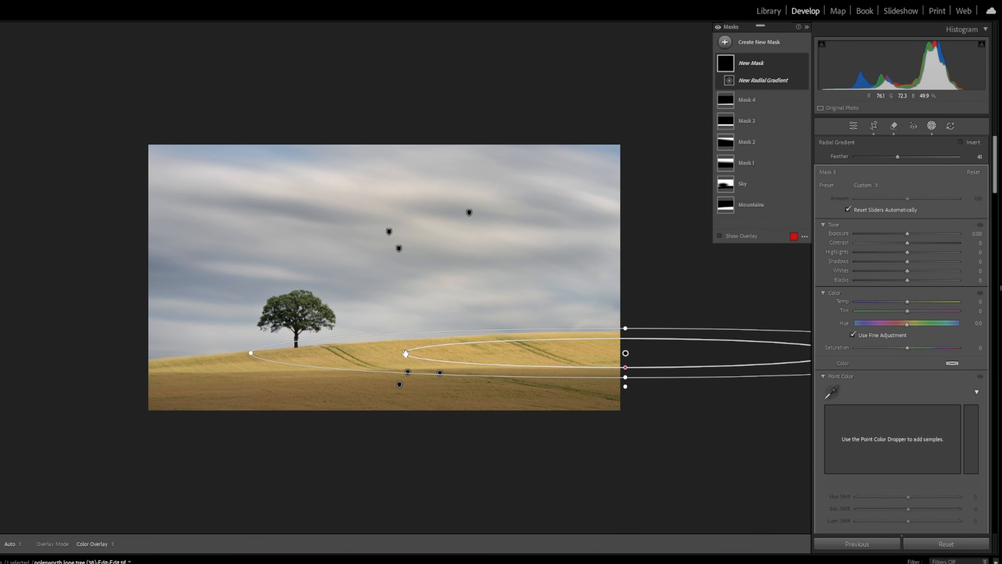
pyautogui.moveTo(625, 367); pyautogui.dragTo(629, 354)
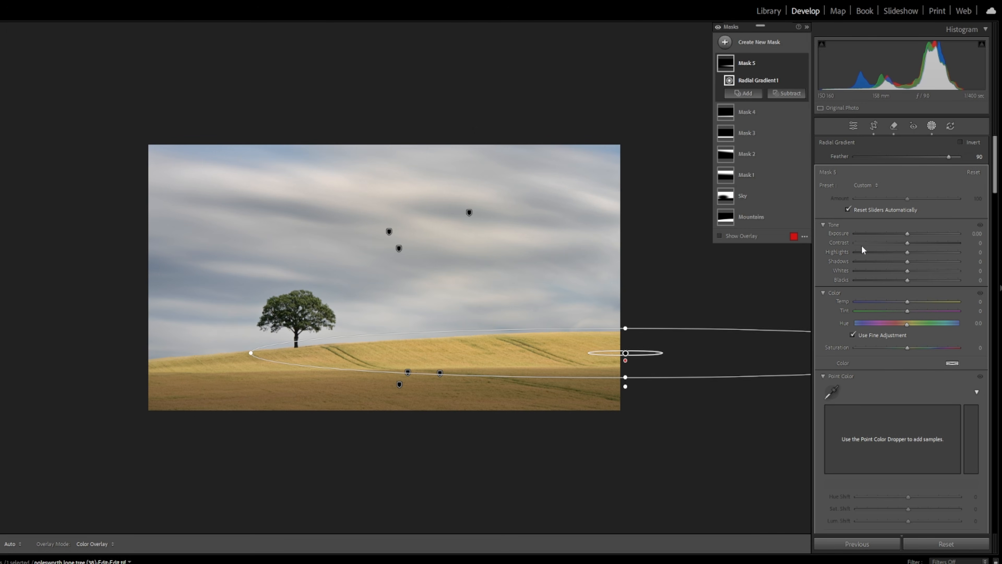
pyautogui.moveTo(906, 233); pyautogui.dragTo(911, 233)
pyautogui.moveTo(908, 301); pyautogui.dragTo(909, 300)
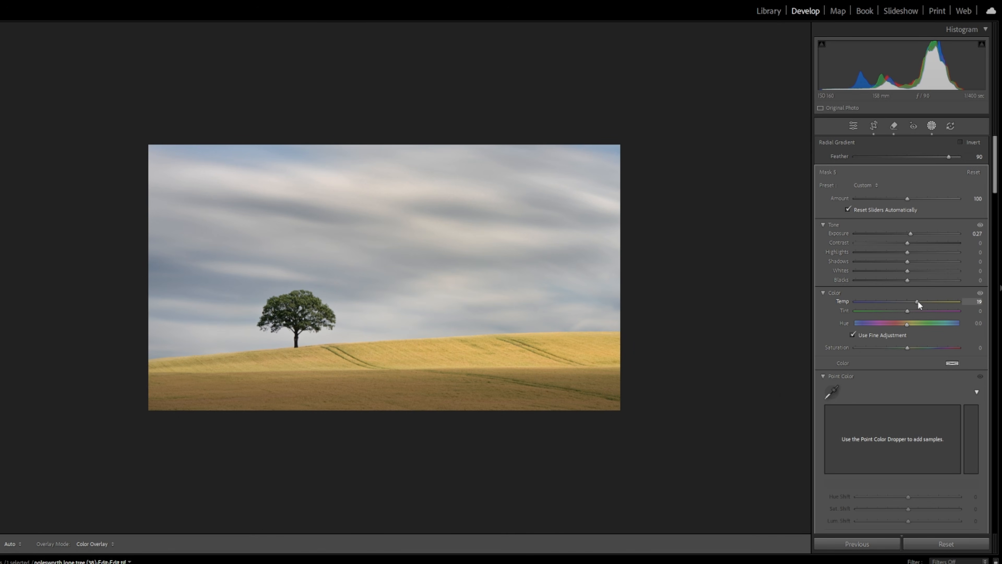
pyautogui.moveTo(916, 301); pyautogui.dragTo(916, 301)
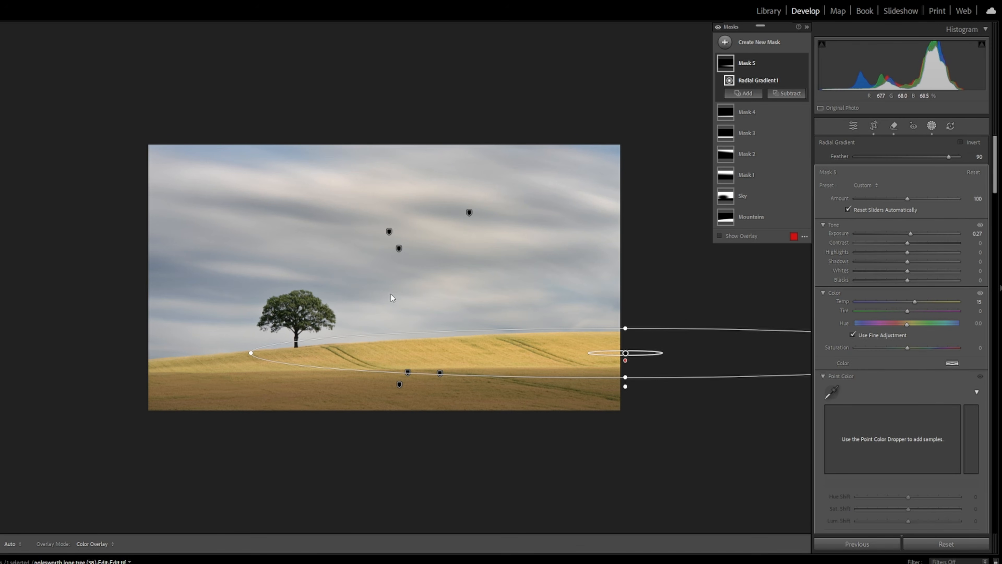
pyautogui.press('Escape')
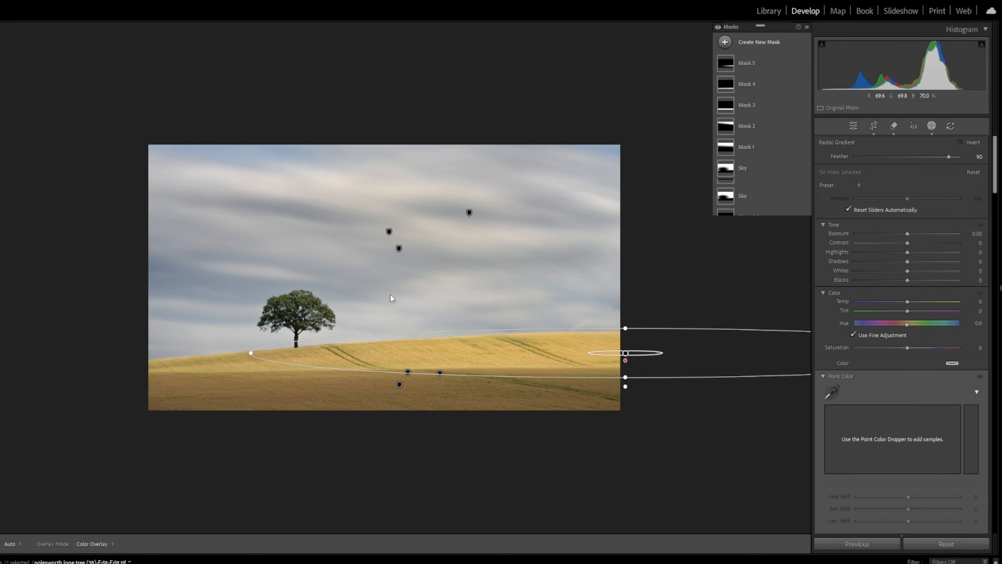
# Add a large inverted radial gradient mask around the tree and set its exposure to −0.45 to darken the surroundings
pyautogui.hotkey('shift', 'm')
pyautogui.moveTo(330, 311); pyautogui.dragTo(523, 409)
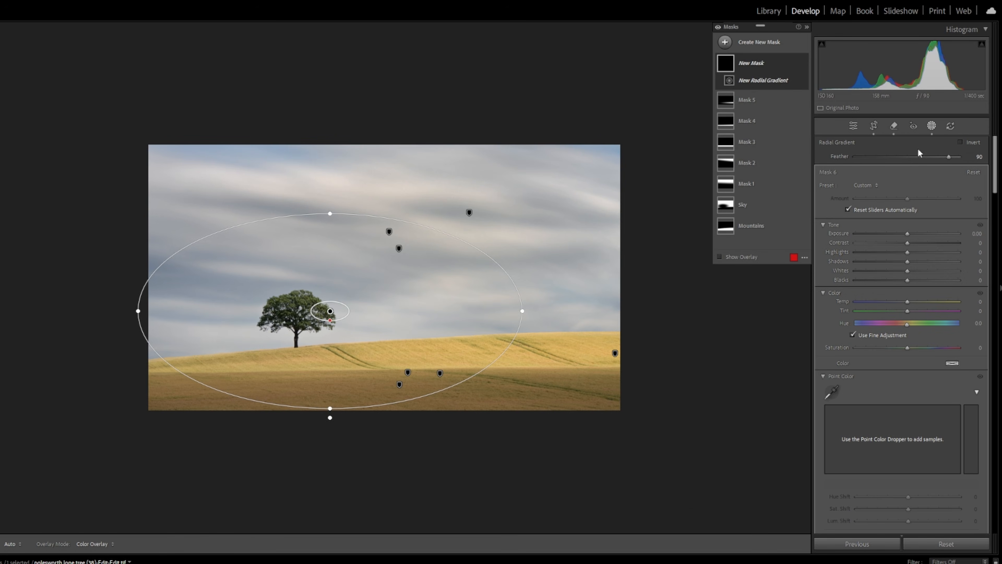
pyautogui.click(961, 142)
pyautogui.moveTo(906, 236); pyautogui.dragTo(897, 239)
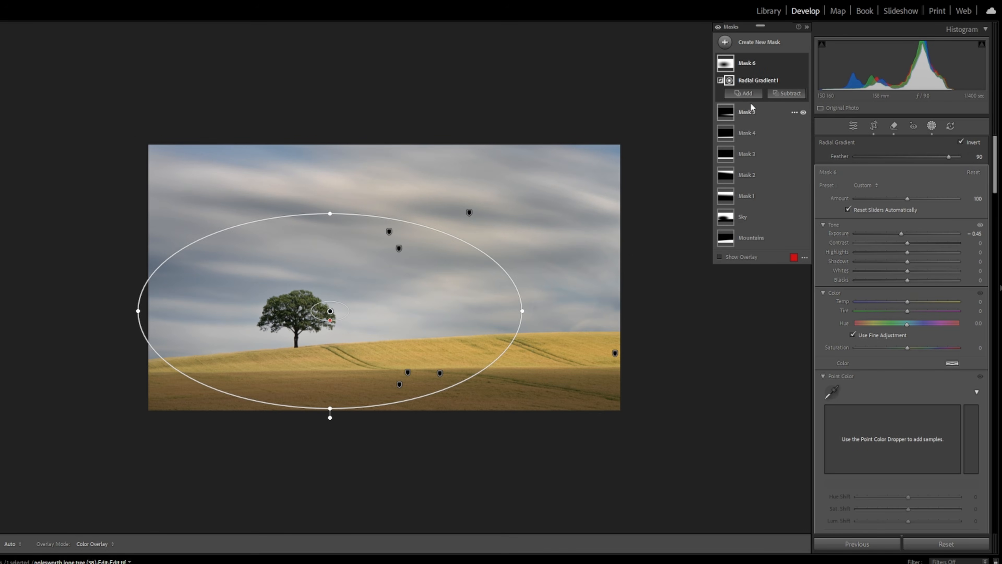
# Reduce the feather of the Sky mask's subtracted radial gradient to 24 and widen the ellipse around the tree
pyautogui.moveTo(722, 220)
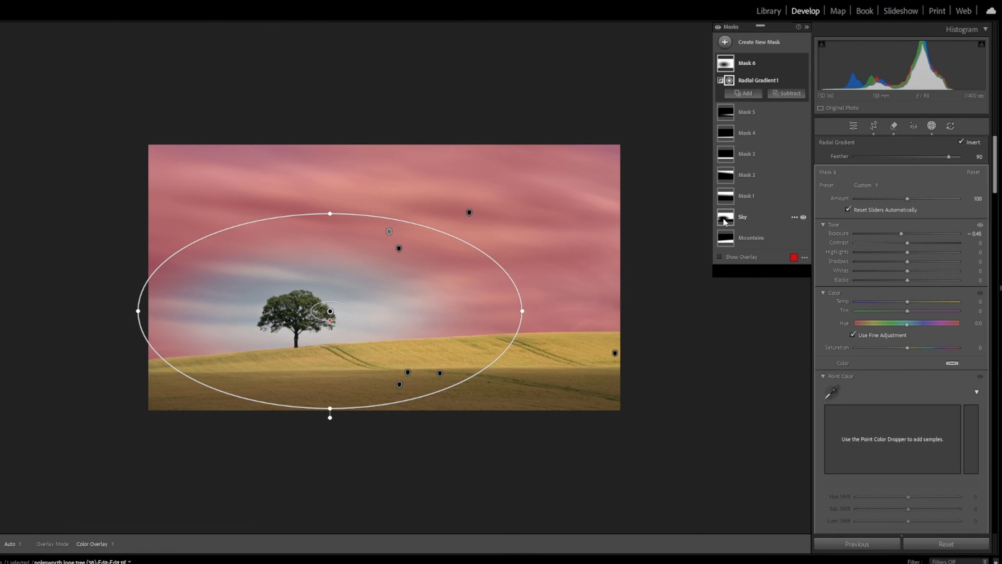
pyautogui.click(724, 221)
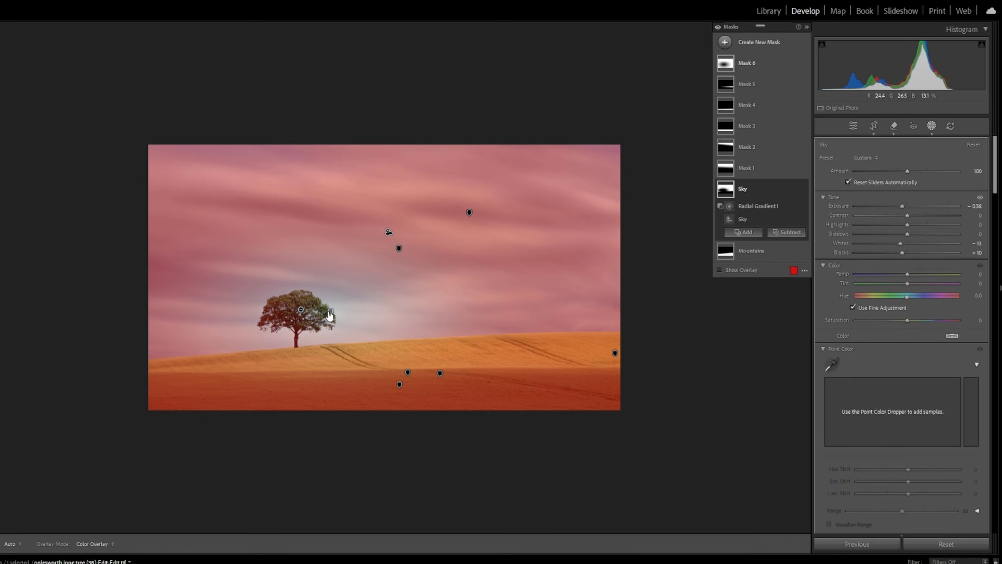
pyautogui.click(301, 310)
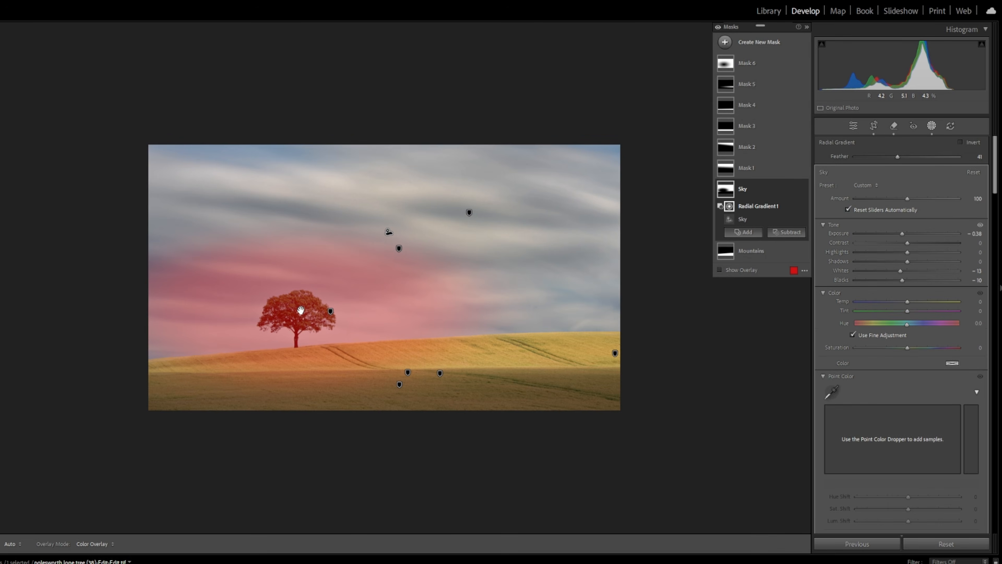
pyautogui.moveTo(301, 355); pyautogui.dragTo(300, 367)
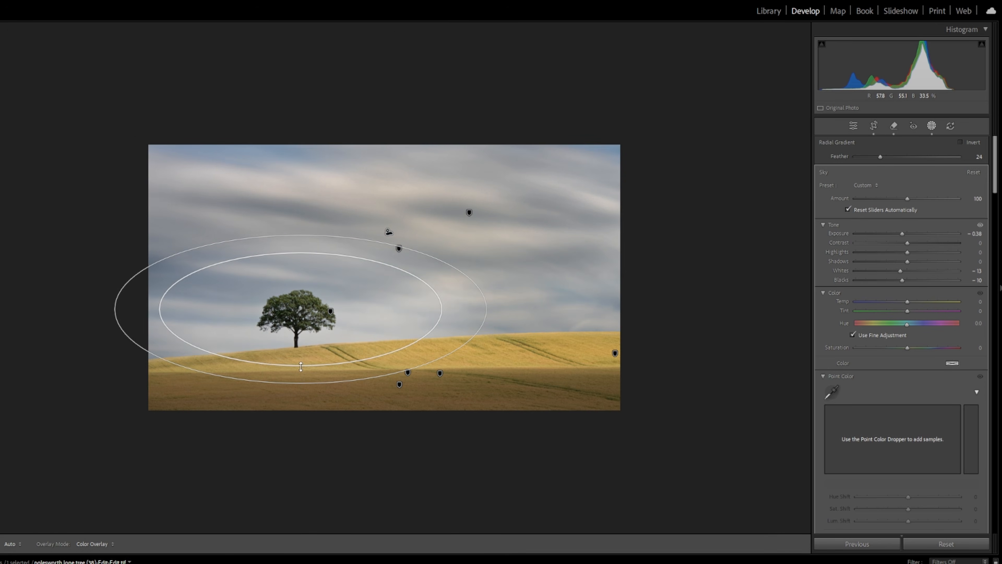
pyautogui.moveTo(487, 308); pyautogui.dragTo(549, 309)
pyautogui.moveTo(301, 235)
pyautogui.mouseDown()
pyautogui.moveTo(298, 221)
pyautogui.moveTo(300, 233)
pyautogui.mouseUp()
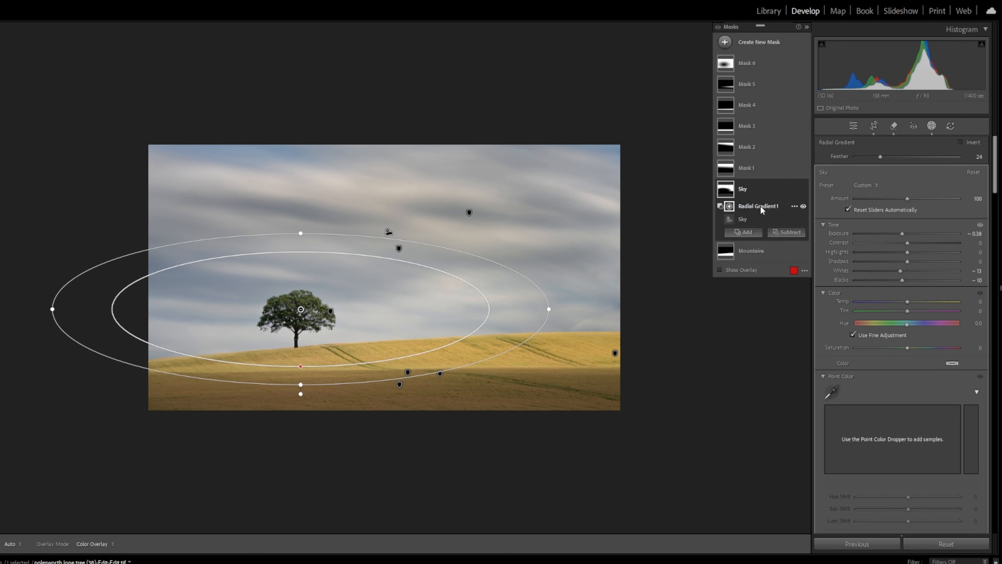
# Compare the Sky mask with and without its subtracted radial gradient, and lower the mask's amount to 56
pyautogui.click(803, 206)
pyautogui.click(803, 206)
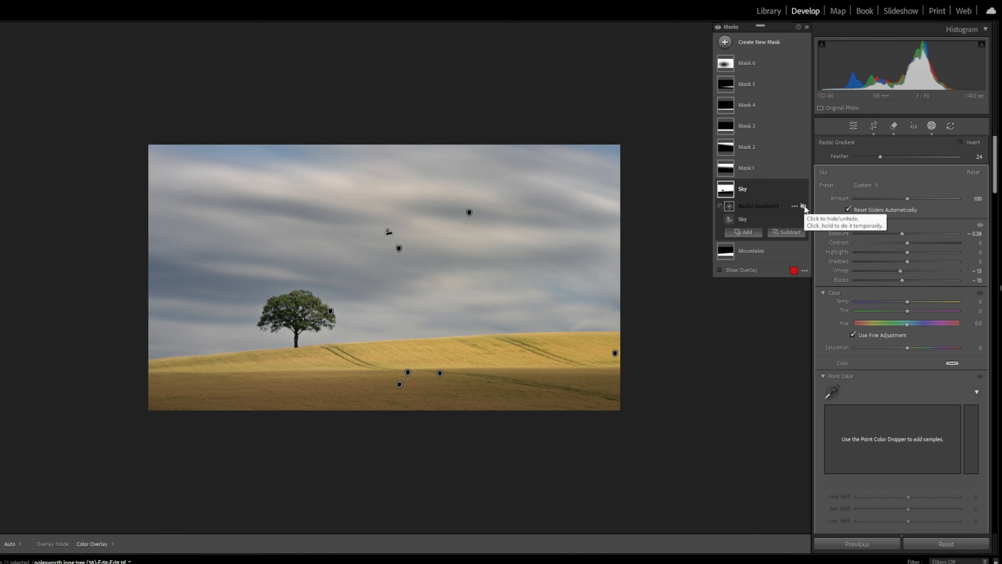
pyautogui.click(803, 206)
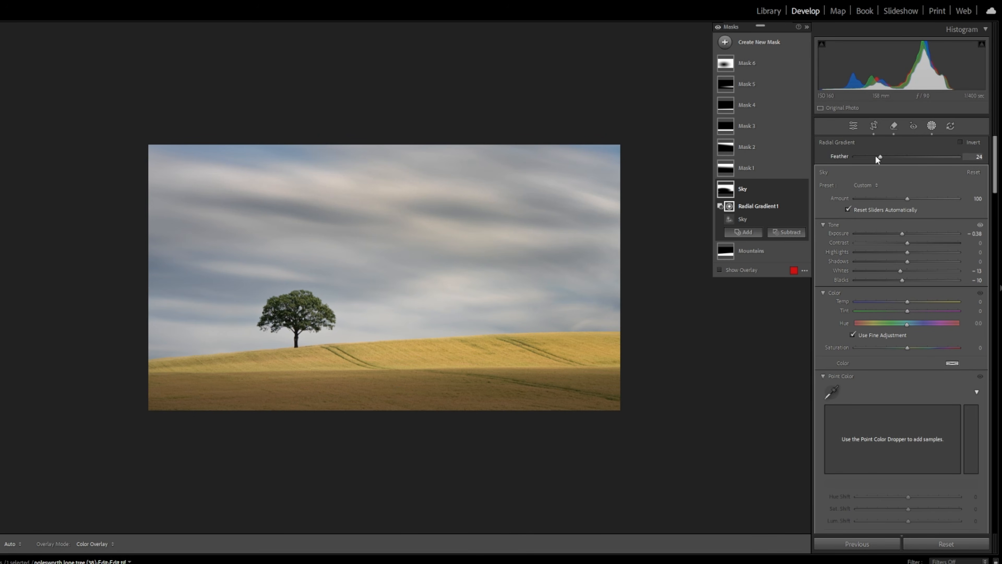
pyautogui.moveTo(905, 200); pyautogui.dragTo(883, 208)
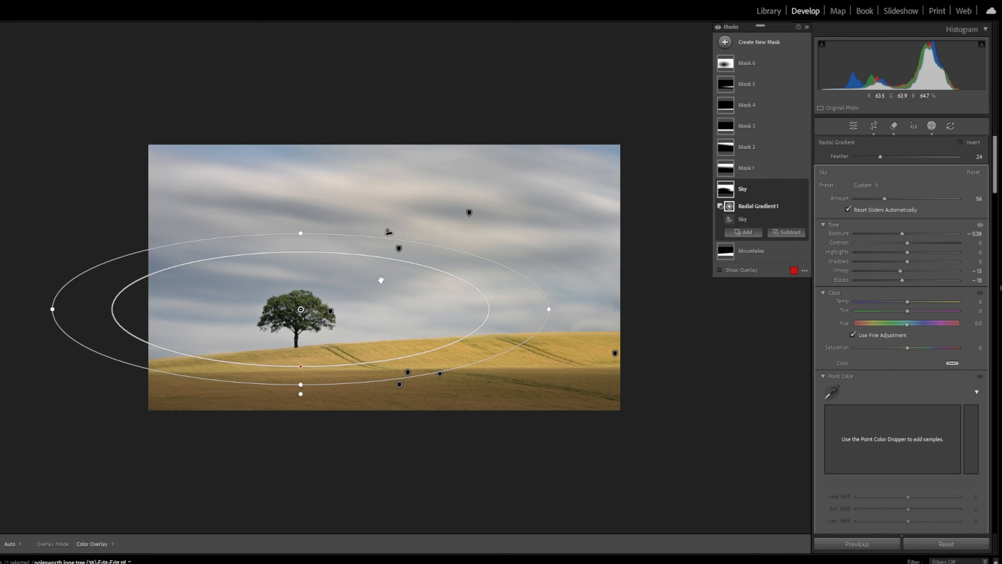
pyautogui.click(372, 292)
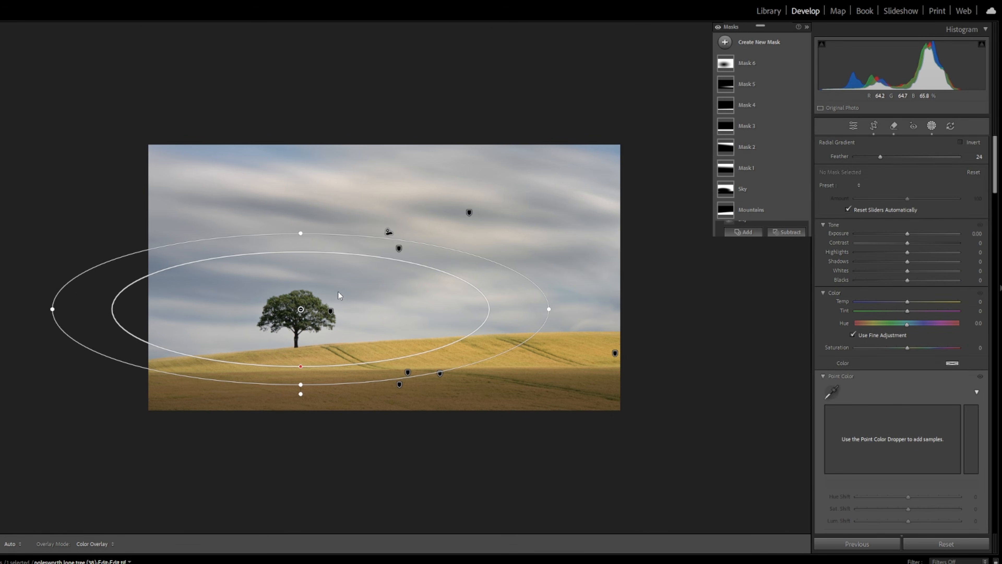
# Add a wide radial gradient mask centred just above the tree and soften its feather to 91
pyautogui.moveTo(332, 292); pyautogui.dragTo(456, 346)
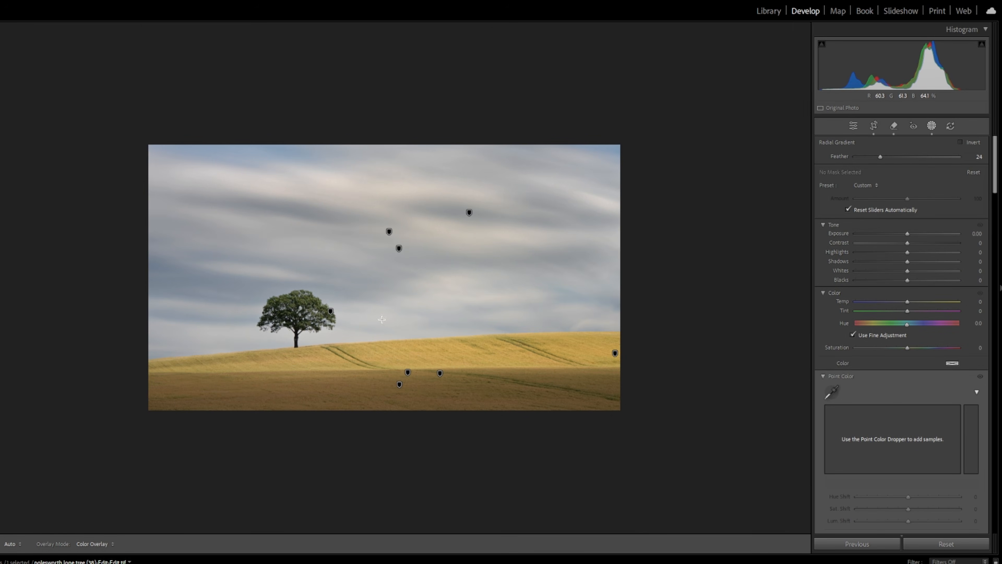
pyautogui.moveTo(505, 368); pyautogui.dragTo(585, 379)
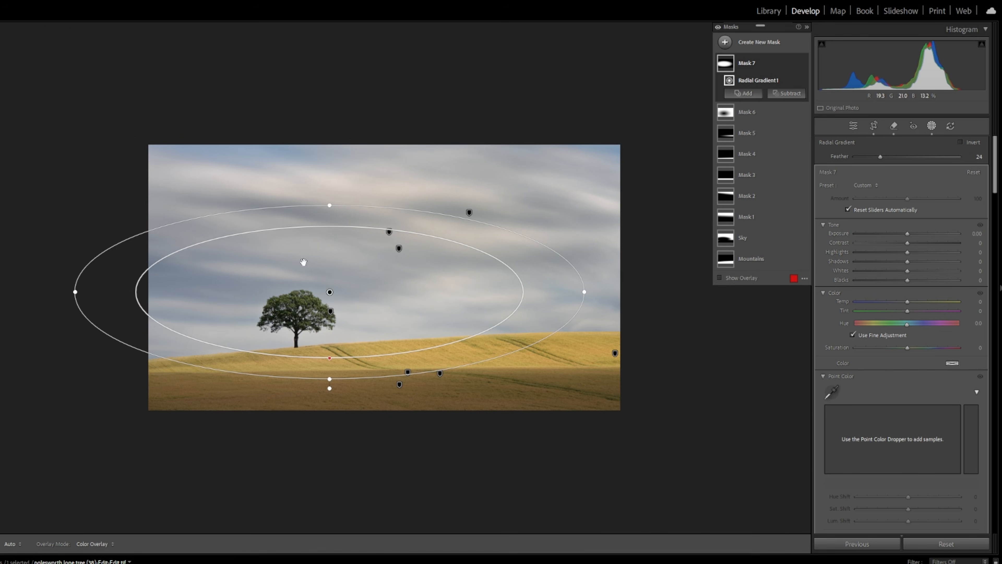
pyautogui.moveTo(320, 352); pyautogui.dragTo(329, 300)
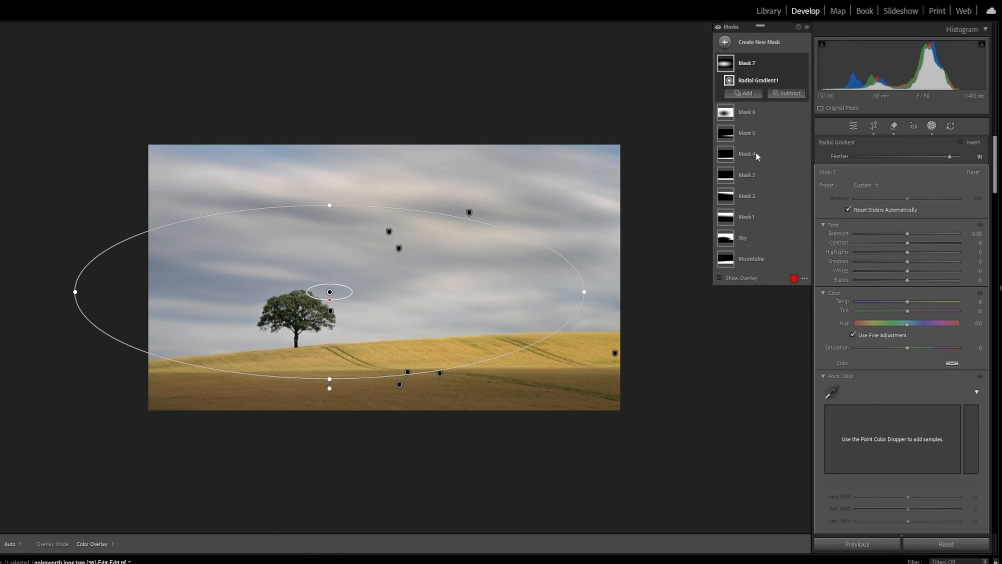
# Intersect the new radial mask with a sky selection, set its exposure to −0.27 and turn off the sky component's inversion
pyautogui.rightClick(765, 66)
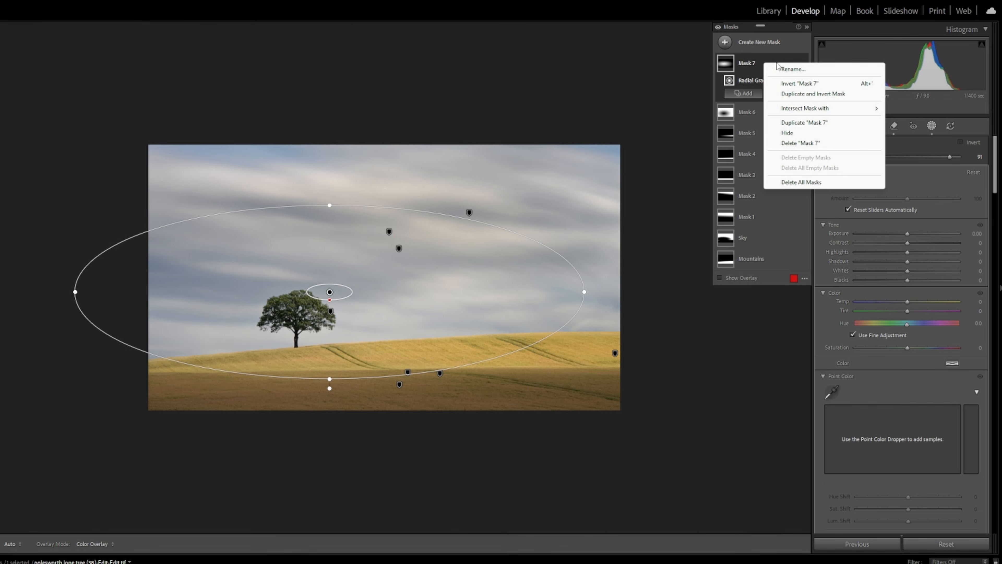
pyautogui.moveTo(868, 107)
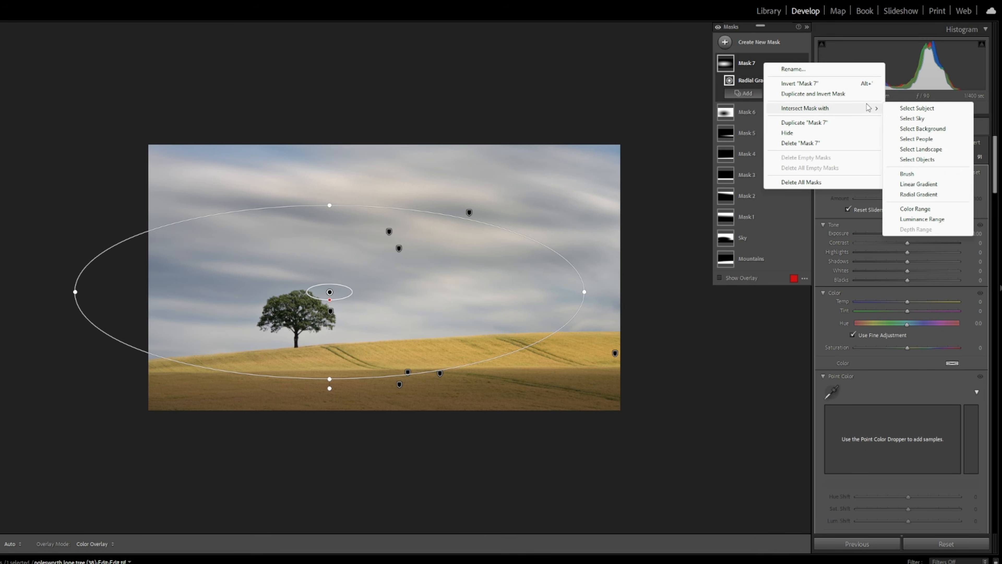
pyautogui.click(897, 119)
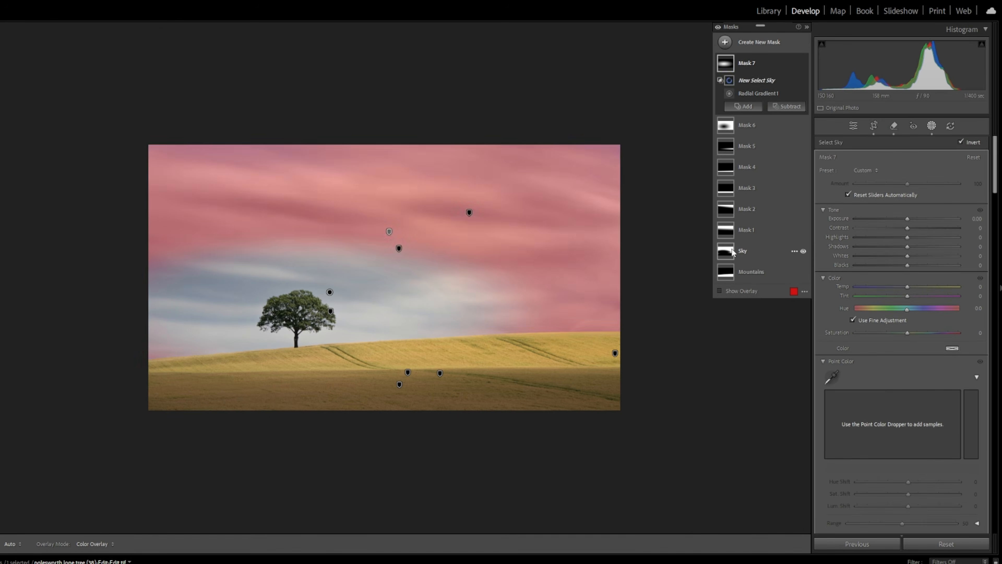
pyautogui.moveTo(907, 220); pyautogui.dragTo(903, 219)
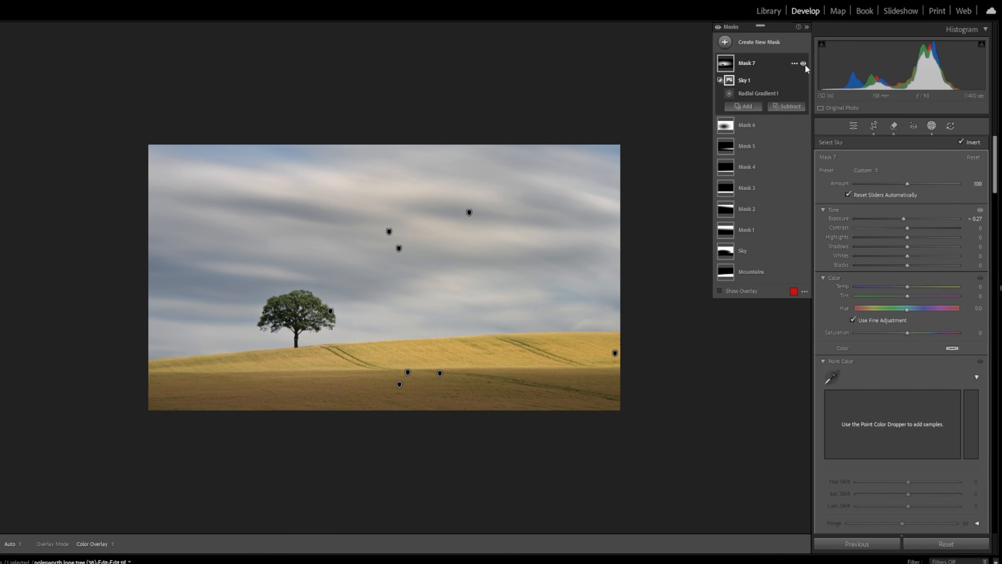
pyautogui.click(960, 141)
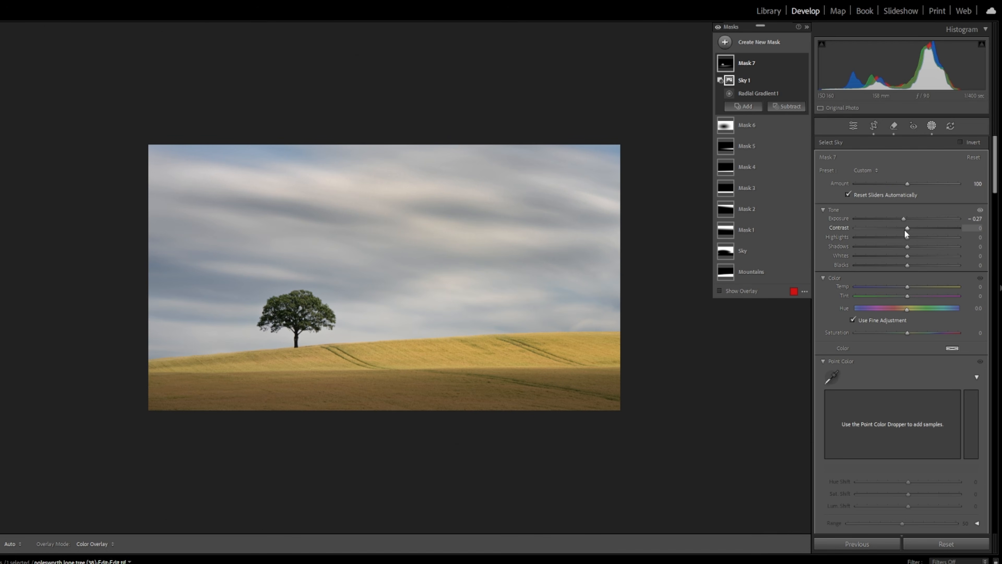
# Create a new sky selection mask and add contrast to it by reshaping its tone curve
pyautogui.moveTo(727, 191)
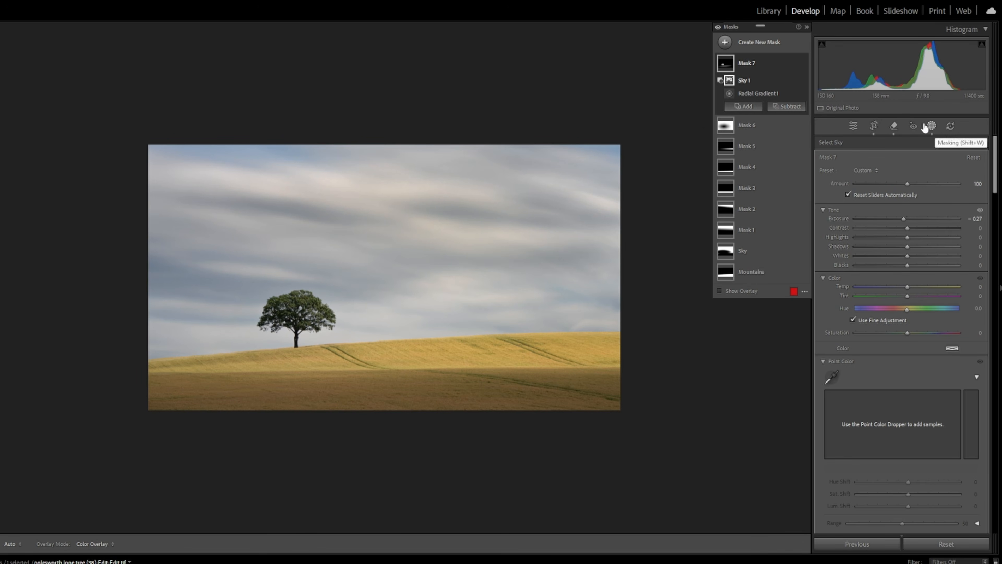
pyautogui.click(770, 43)
pyautogui.click(781, 82)
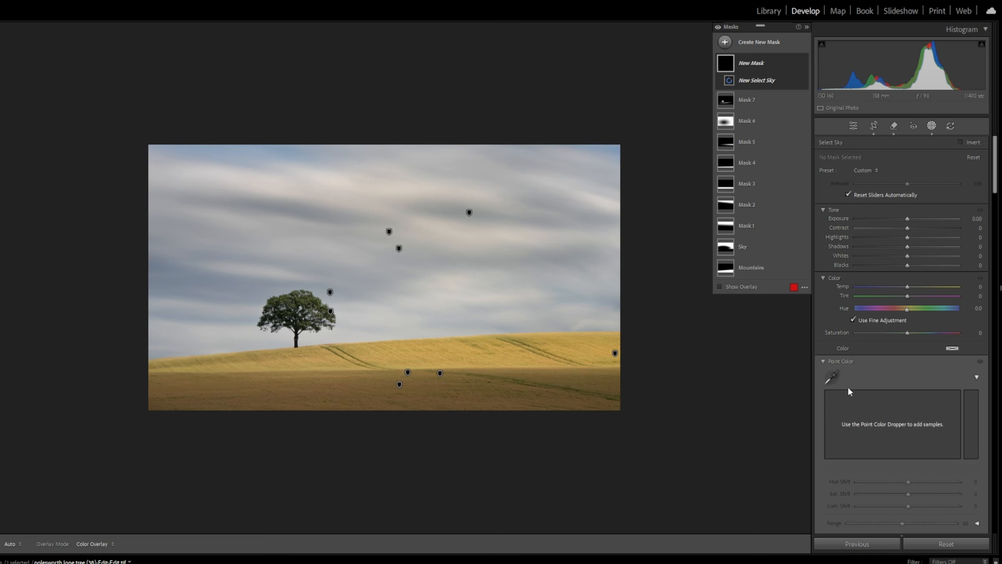
pyautogui.scroll(-5, 905, 398)
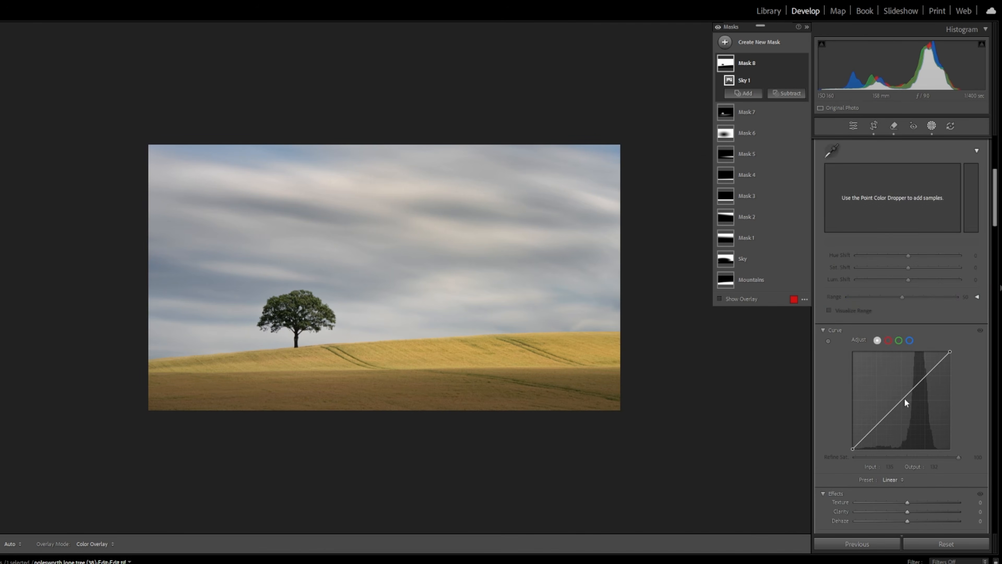
pyautogui.moveTo(907, 407); pyautogui.dragTo(875, 401)
pyautogui.scroll(10, 872, 289)
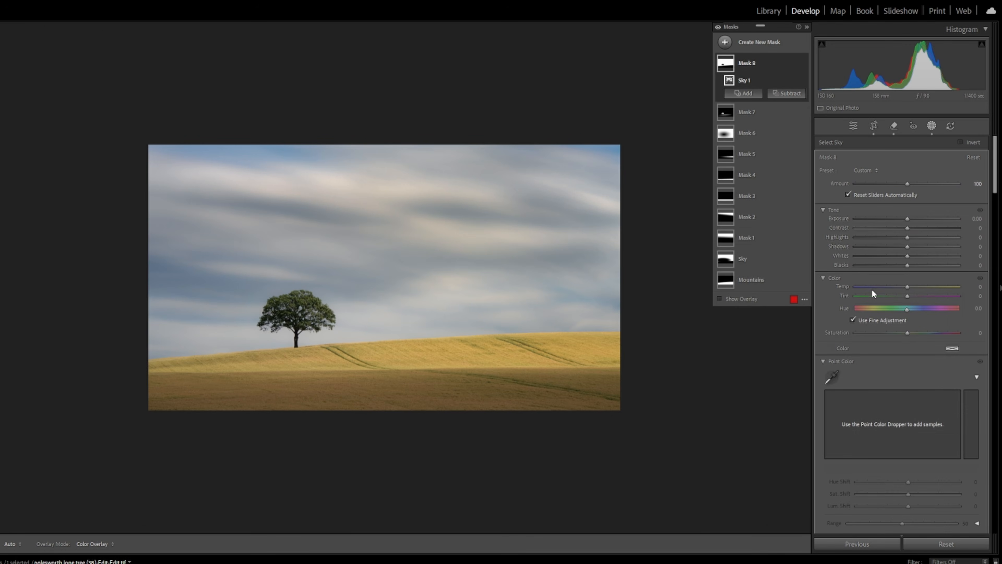
# Set the new sky mask's Saturation to −47, Whites to 15 and Blacks to −14, and leave masking
pyautogui.moveTo(910, 333); pyautogui.dragTo(889, 337)
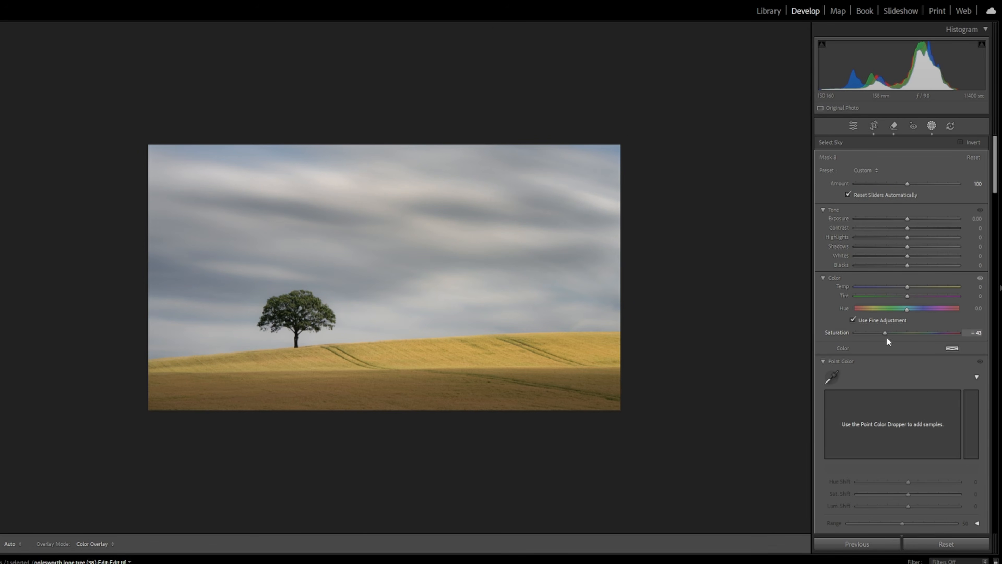
pyautogui.moveTo(905, 265)
pyautogui.mouseDown()
pyautogui.moveTo(889, 268)
pyautogui.moveTo(916, 256)
pyautogui.mouseUp()
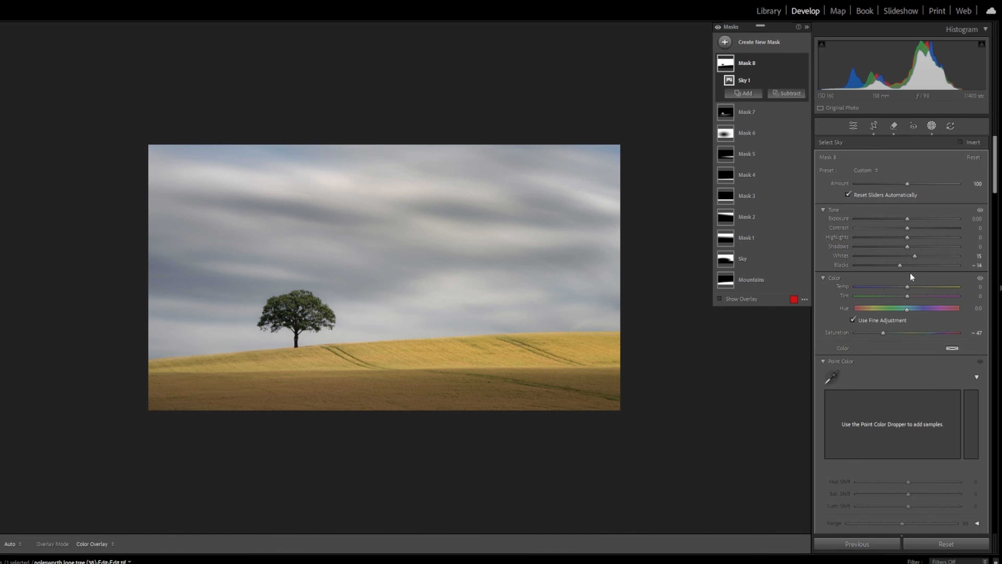
pyautogui.click(931, 125)
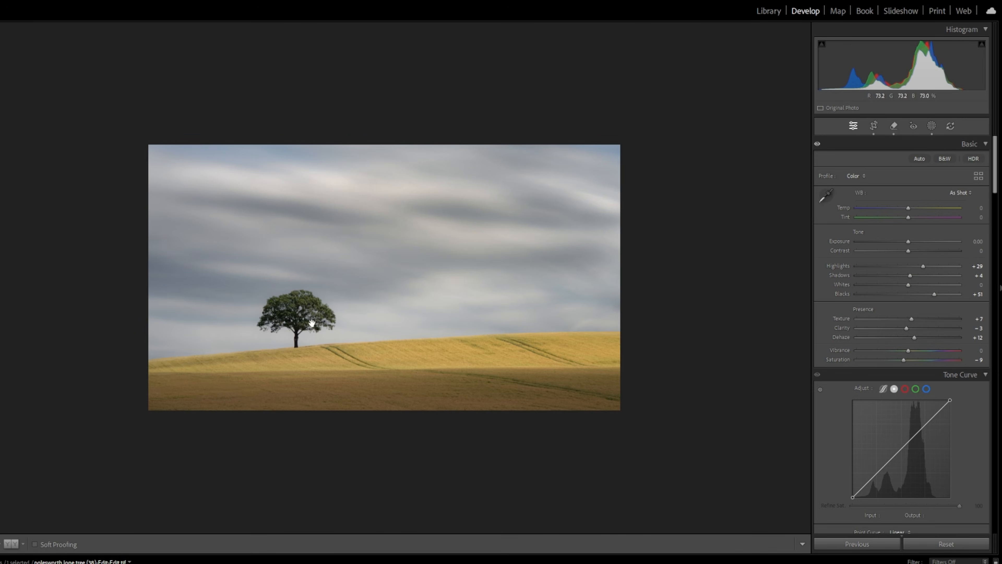
# Sharpen the photo with Masking at 86 to restrict it to the edges, lower Detail and adjust the Amount
pyautogui.moveTo(992, 173); pyautogui.dragTo(993, 342)
pyautogui.moveTo(856, 262); pyautogui.dragTo(858, 262)
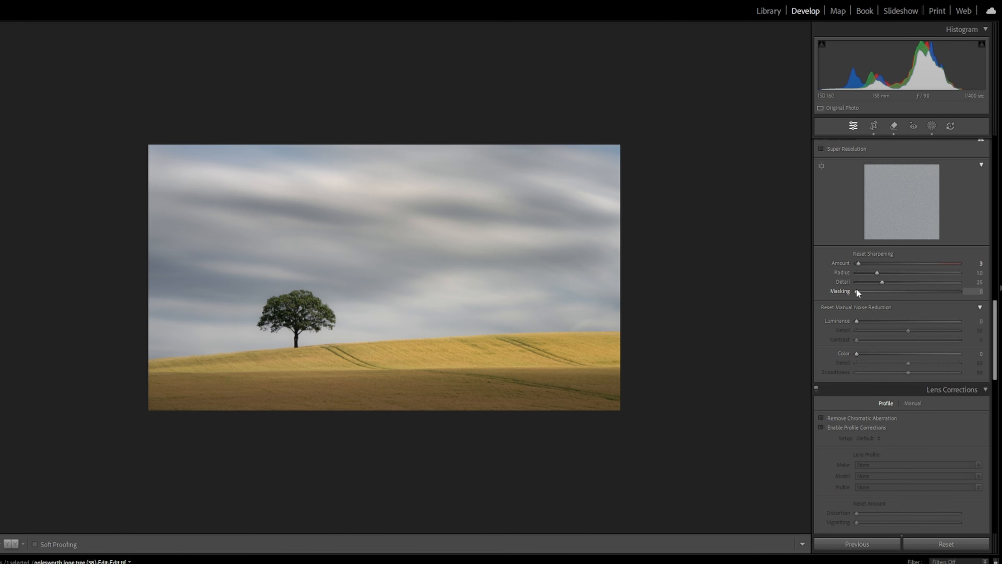
pyautogui.moveTo(857, 291); pyautogui.dragTo(944, 298)
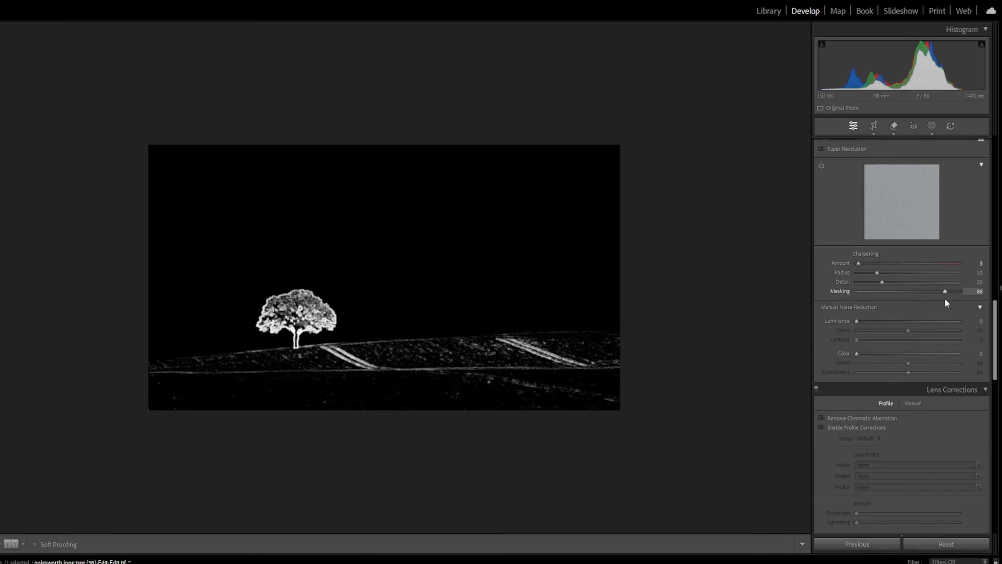
pyautogui.moveTo(881, 281); pyautogui.dragTo(819, 273)
pyautogui.moveTo(879, 266); pyautogui.dragTo(892, 263)
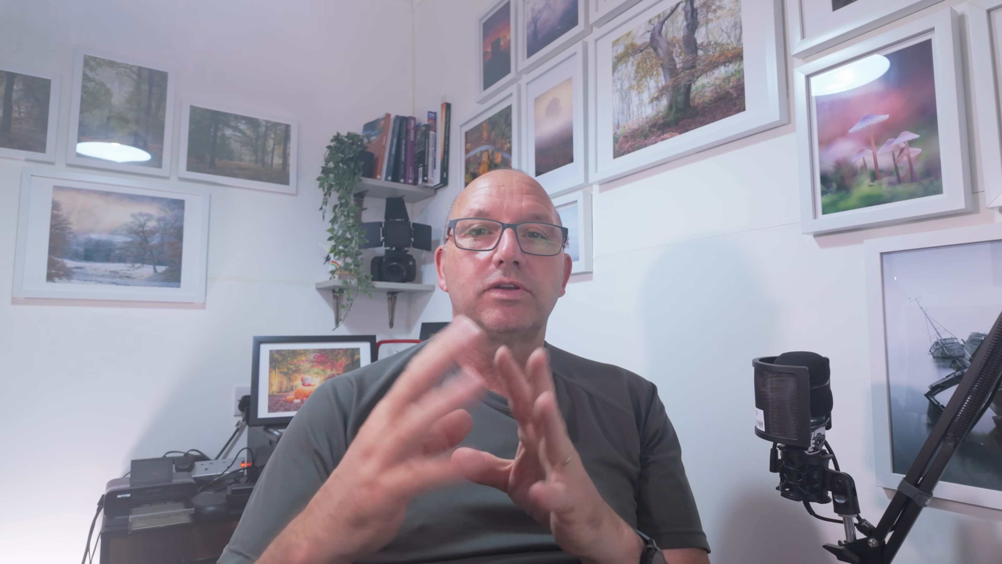